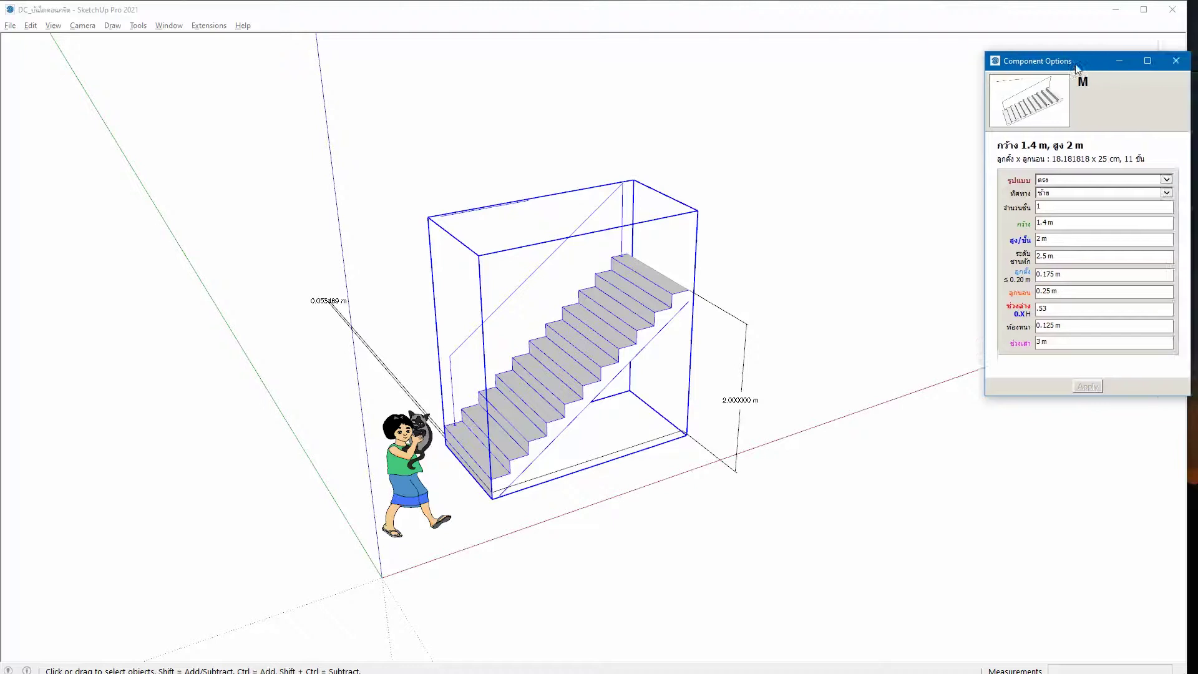
# - Set the straight staircase's height to 3.5 m
pyautogui.press('super+Up')
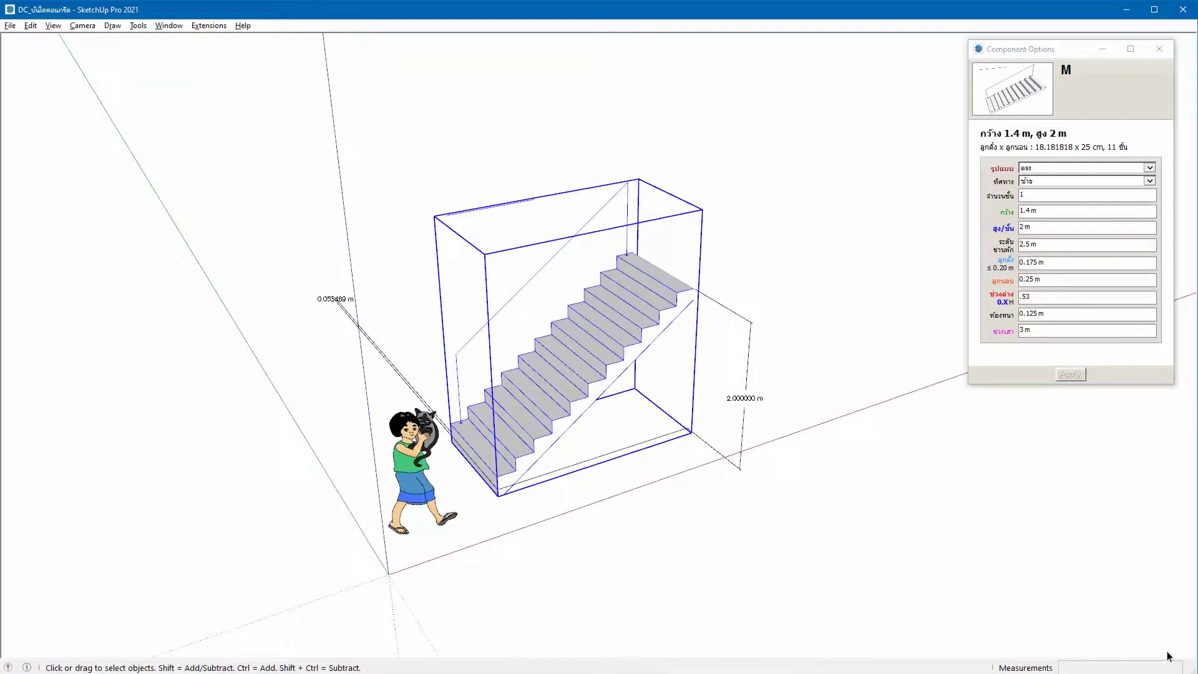
pyautogui.moveTo(556, 377)
pyautogui.mouseDown(button='middle')
pyautogui.moveTo(498, 385)
pyautogui.moveTo(512, 382)
pyautogui.mouseUp(button='middle')
pyautogui.click(1042, 233)
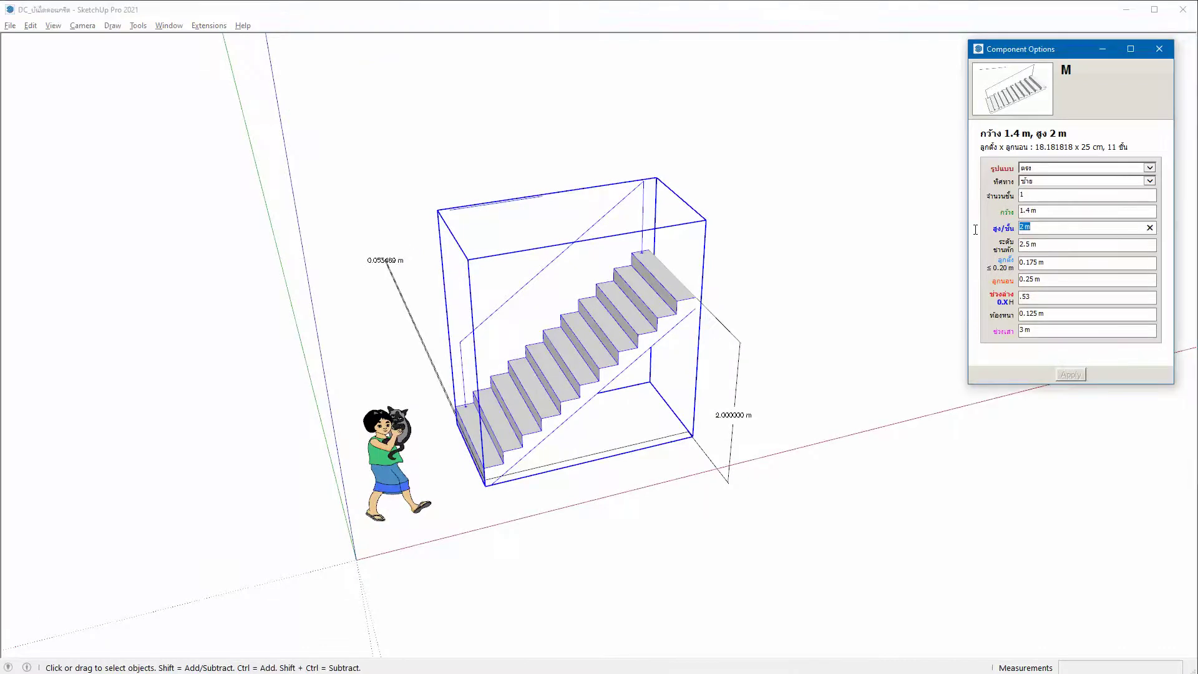
pyautogui.write('3.5')
pyautogui.press('Return')
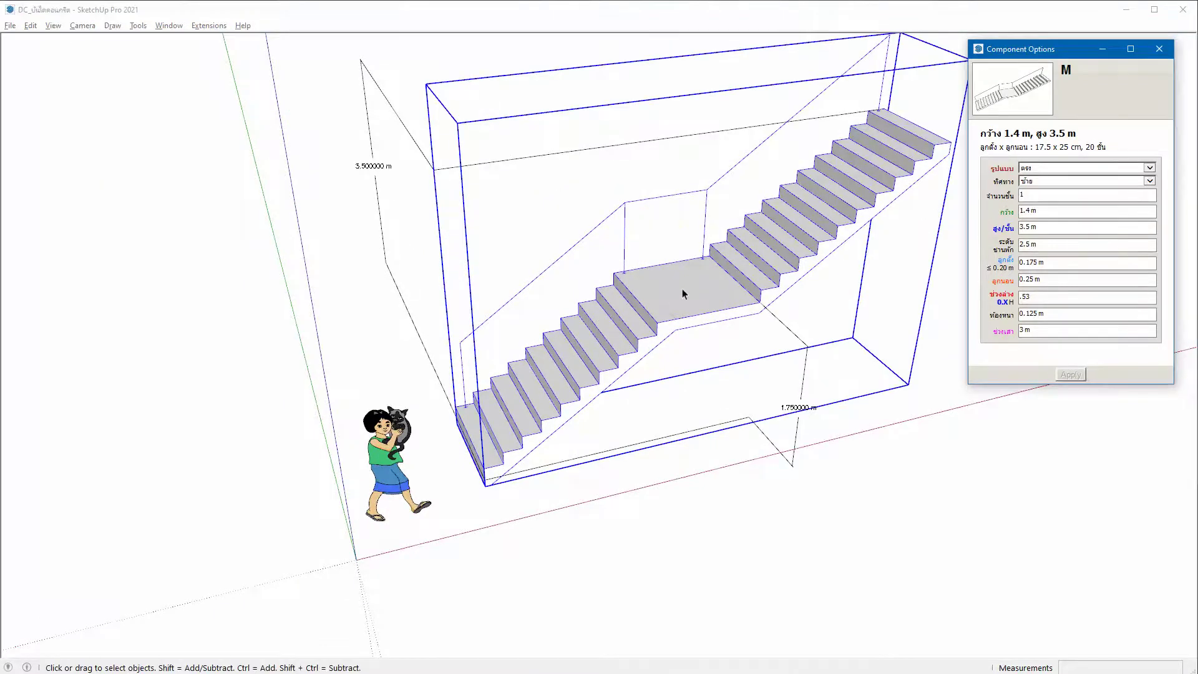
pyautogui.moveTo(683, 293)
pyautogui.mouseDown(button='middle')
pyautogui.moveTo(554, 344)
pyautogui.moveTo(562, 364)
pyautogui.moveTo(612, 338)
pyautogui.moveTo(602, 335)
pyautogui.moveTo(605, 277)
pyautogui.mouseUp(button='middle')
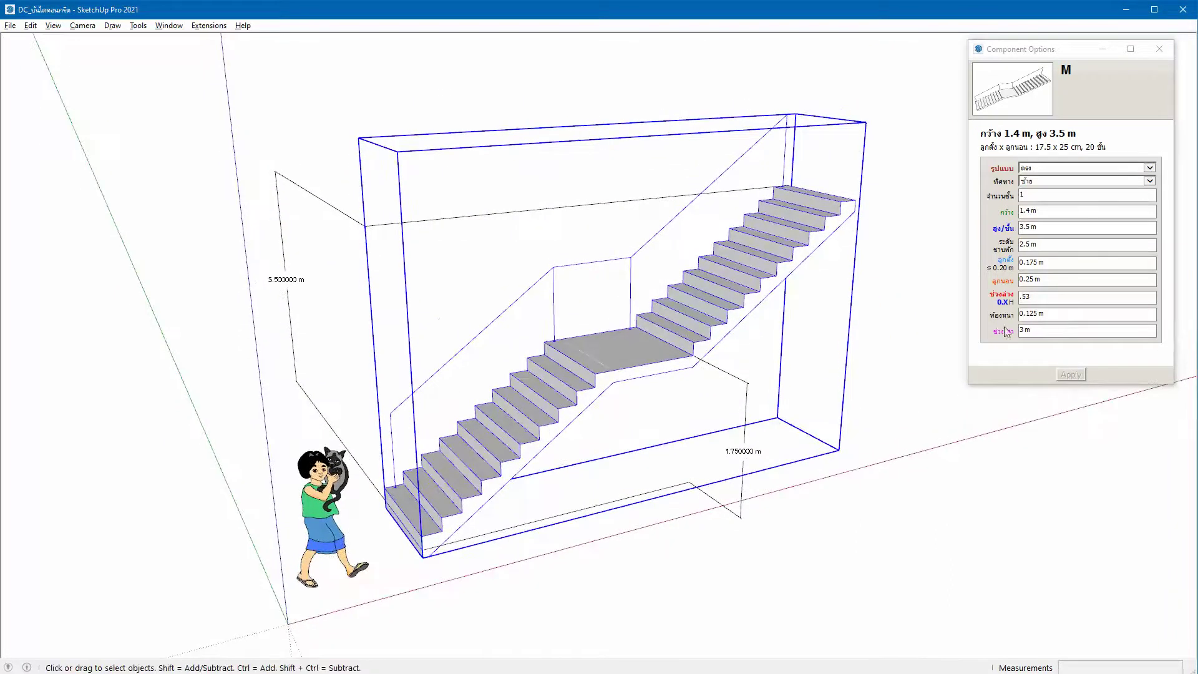
# - Change the lower-section (ช่วงล่าง) value to .8 to raise the landing to 2.45 m
pyautogui.click(1059, 303)
pyautogui.write('.')
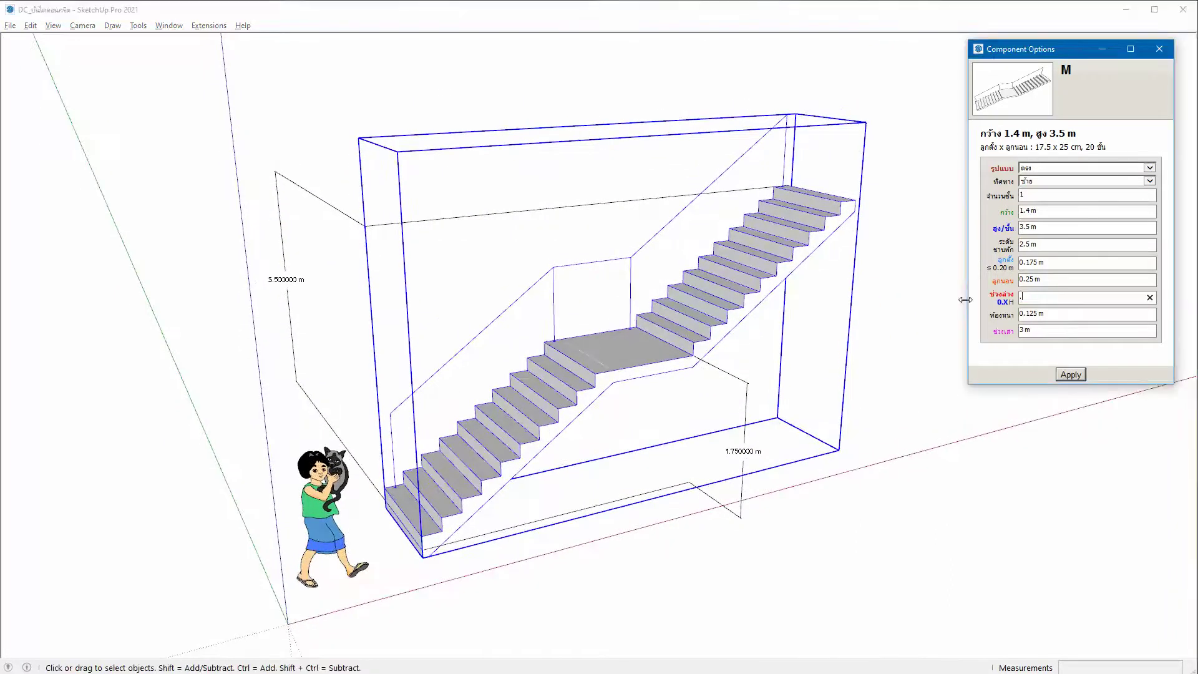
pyautogui.press('Return')
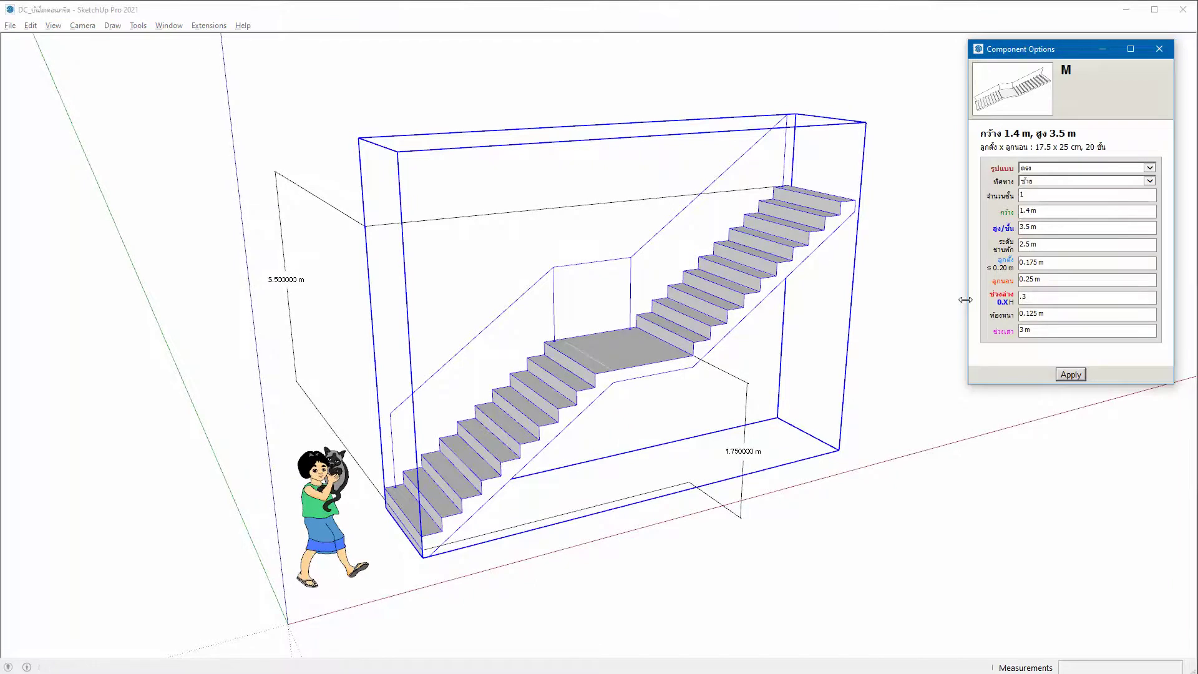
pyautogui.click(1050, 302)
pyautogui.press('BackSpace')
pyautogui.write('8')
pyautogui.press('Return')
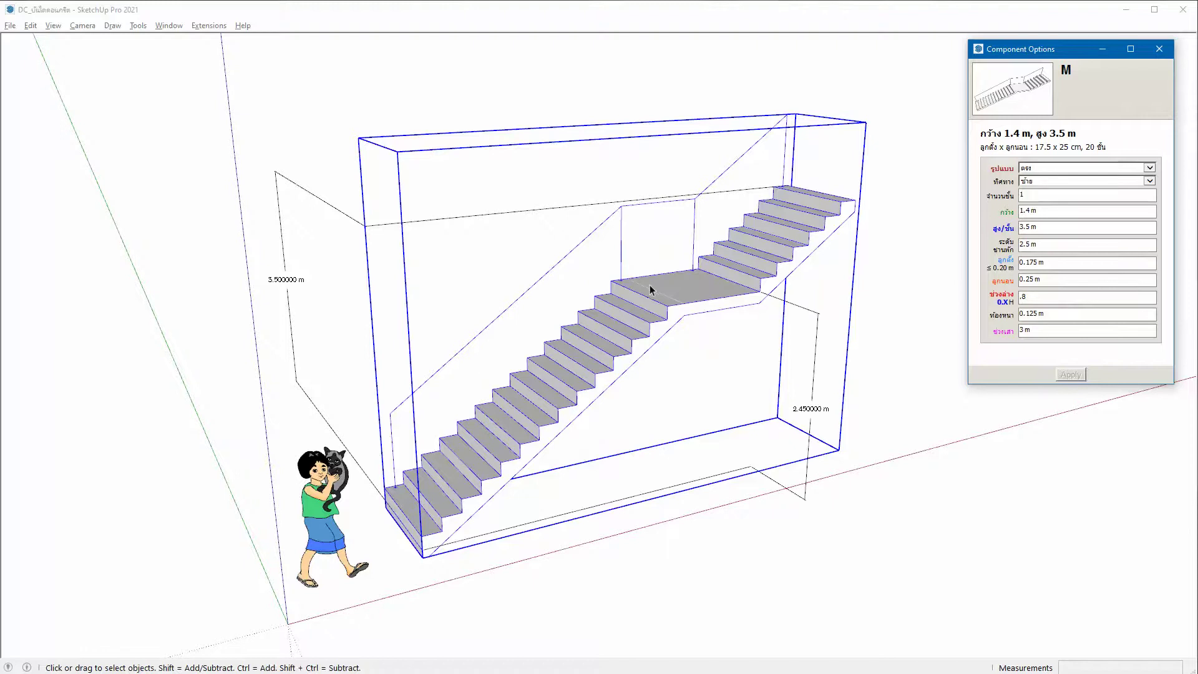
pyautogui.moveTo(646, 282); pyautogui.dragTo(661, 274, button='middle')
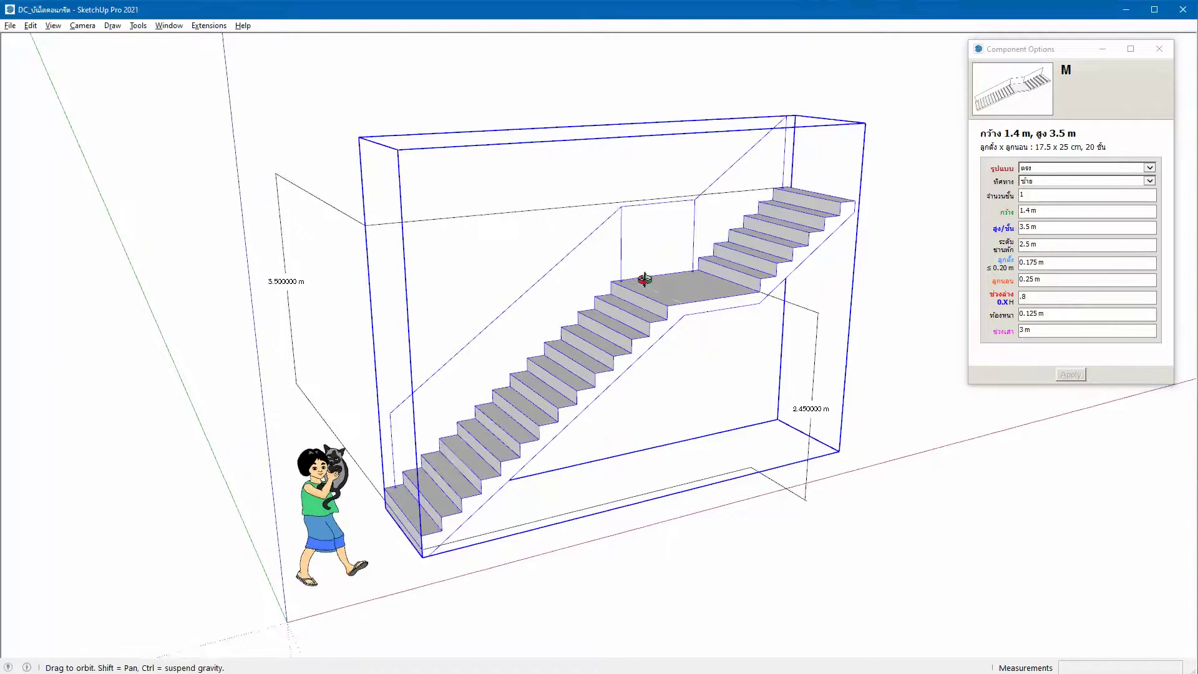
# - Switch the stair form (รูปแบบ) to ตัว L and apply it
pyautogui.click(1037, 171)
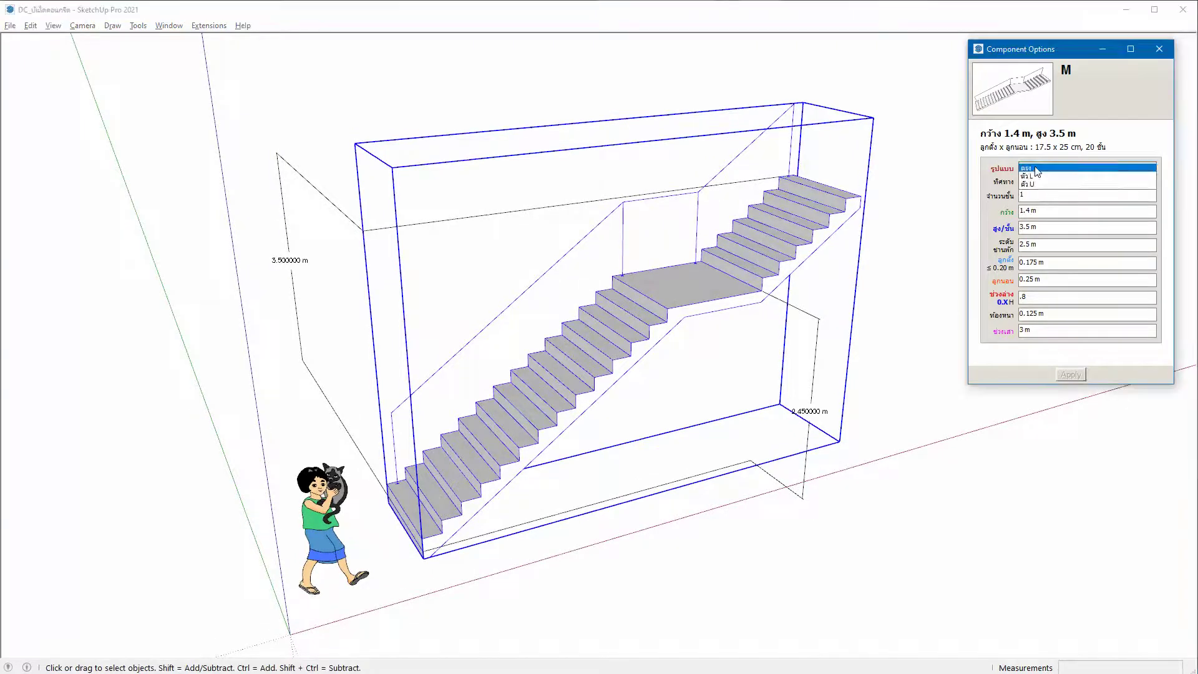
pyautogui.click(1036, 182)
pyautogui.click(1070, 375)
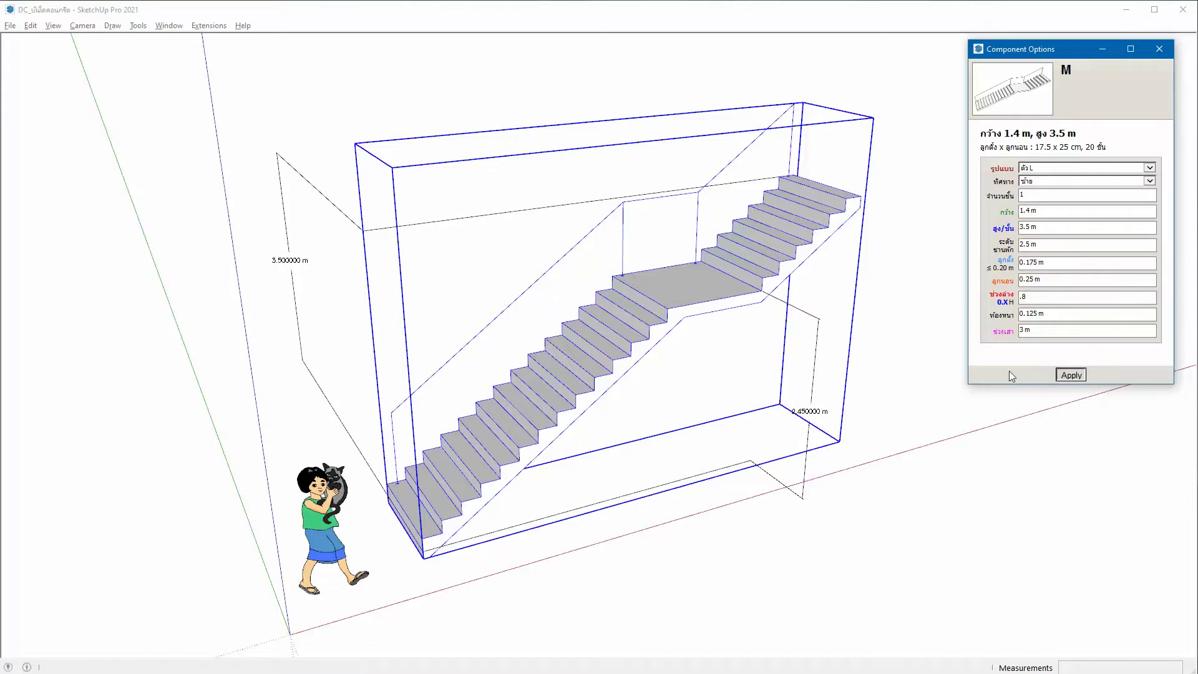
pyautogui.moveTo(599, 316)
pyautogui.mouseDown(button='middle')
pyautogui.moveTo(690, 334)
pyautogui.moveTo(428, 382)
pyautogui.mouseUp(button='middle')
# - Zoom in and out and orbit to inspect the L-shaped stair
pyautogui.scroll(2, 631, 166)
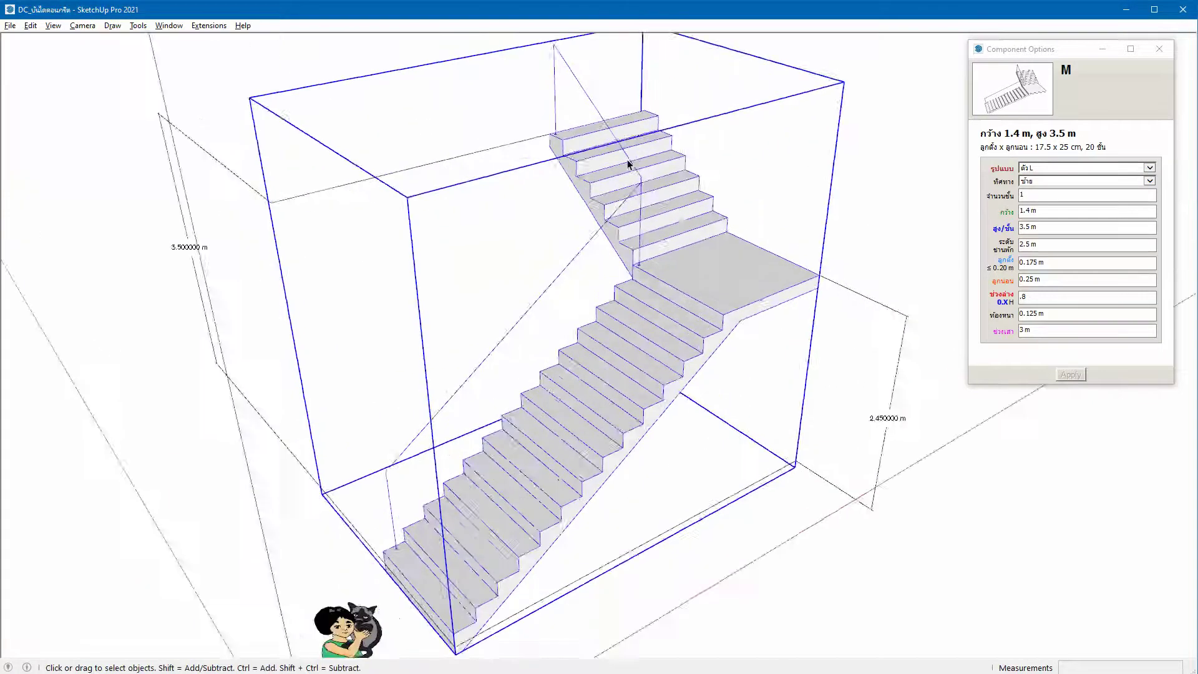
pyautogui.scroll(3, 631, 166)
pyautogui.scroll(3, 658, 198)
pyautogui.scroll(-2, 682, 226)
pyautogui.scroll(-2, 684, 231)
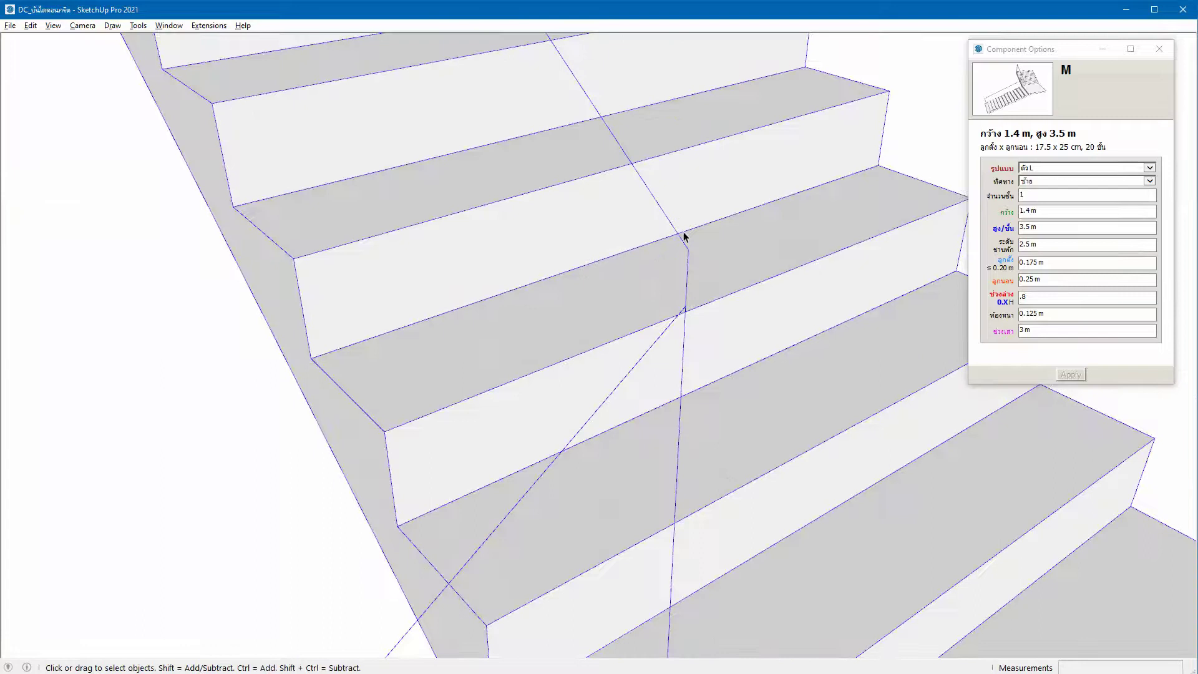
pyautogui.scroll(-2, 687, 238)
pyautogui.scroll(-2, 671, 261)
pyautogui.scroll(-3, 689, 263)
pyautogui.scroll(-2, 687, 268)
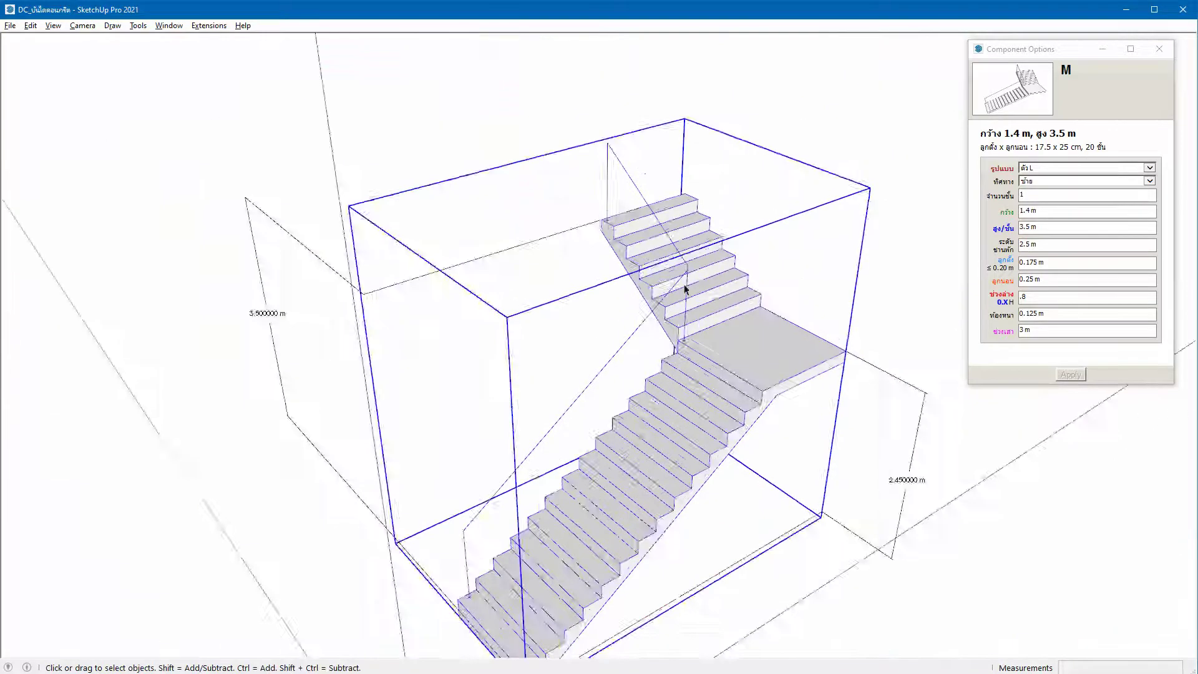
pyautogui.scroll(-2, 701, 337)
pyautogui.moveTo(701, 340)
pyautogui.mouseDown(button='middle')
pyautogui.moveTo(647, 344)
pyautogui.moveTo(701, 355)
pyautogui.moveTo(658, 342)
pyautogui.mouseUp(button='middle')
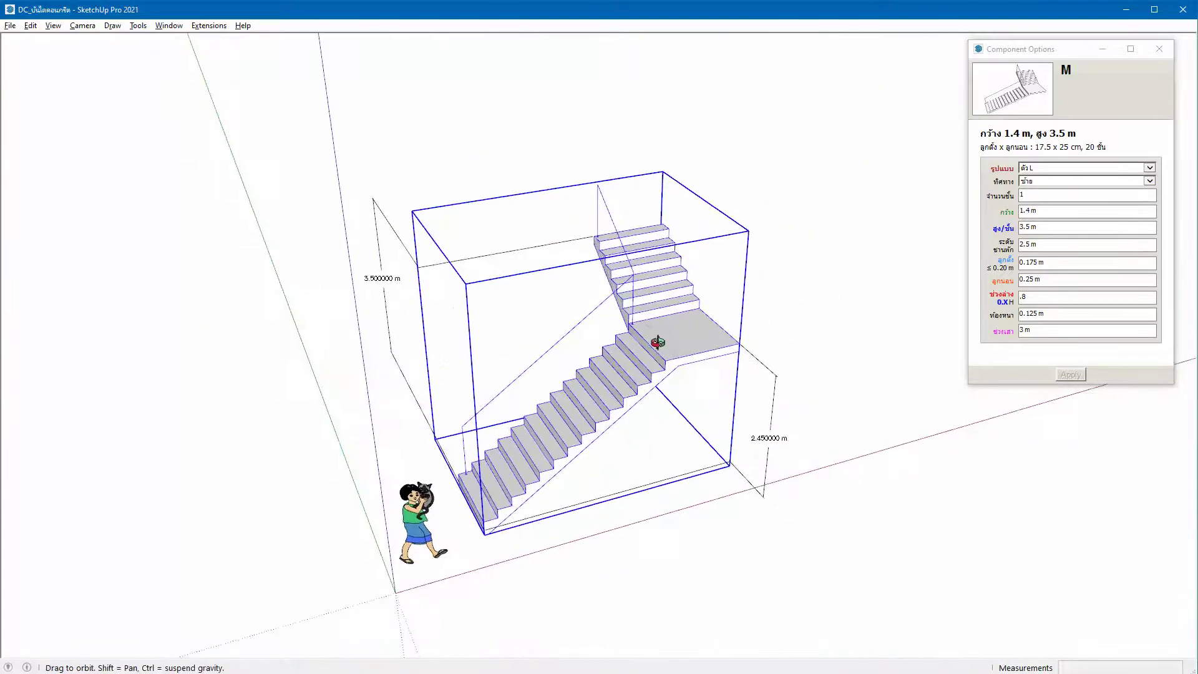
# - Set the turn direction (ทิศทาง) to ขวา and apply it
pyautogui.click(1050, 173)
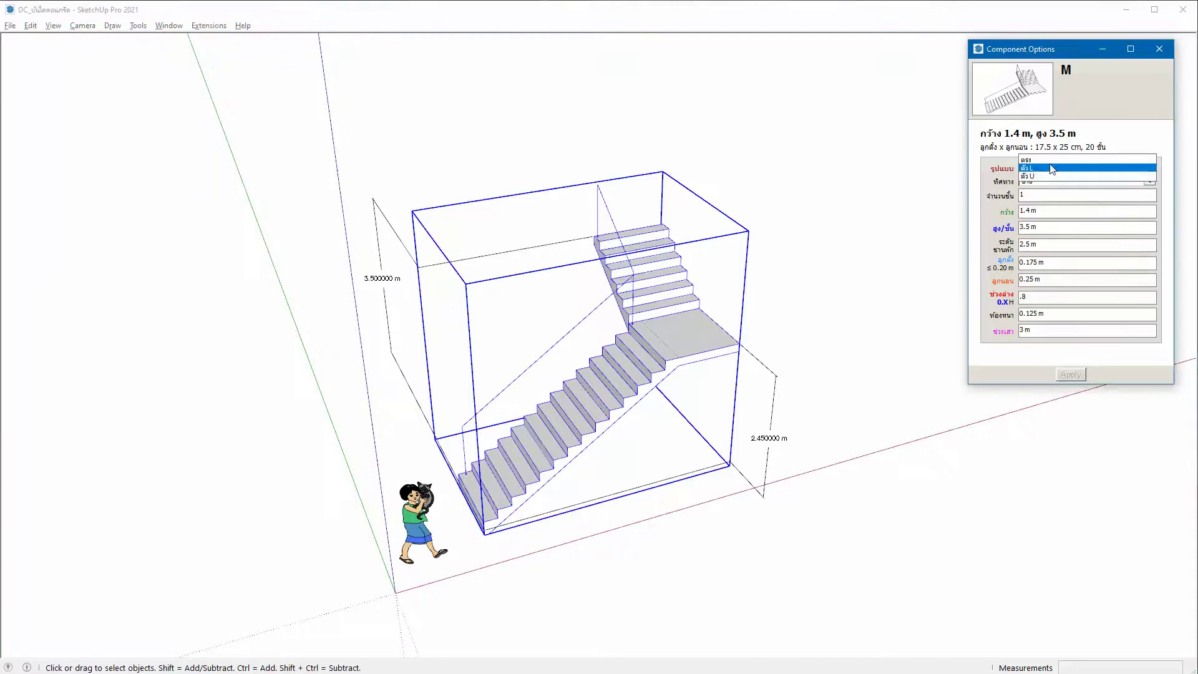
pyautogui.click(1047, 176)
pyautogui.click(1039, 189)
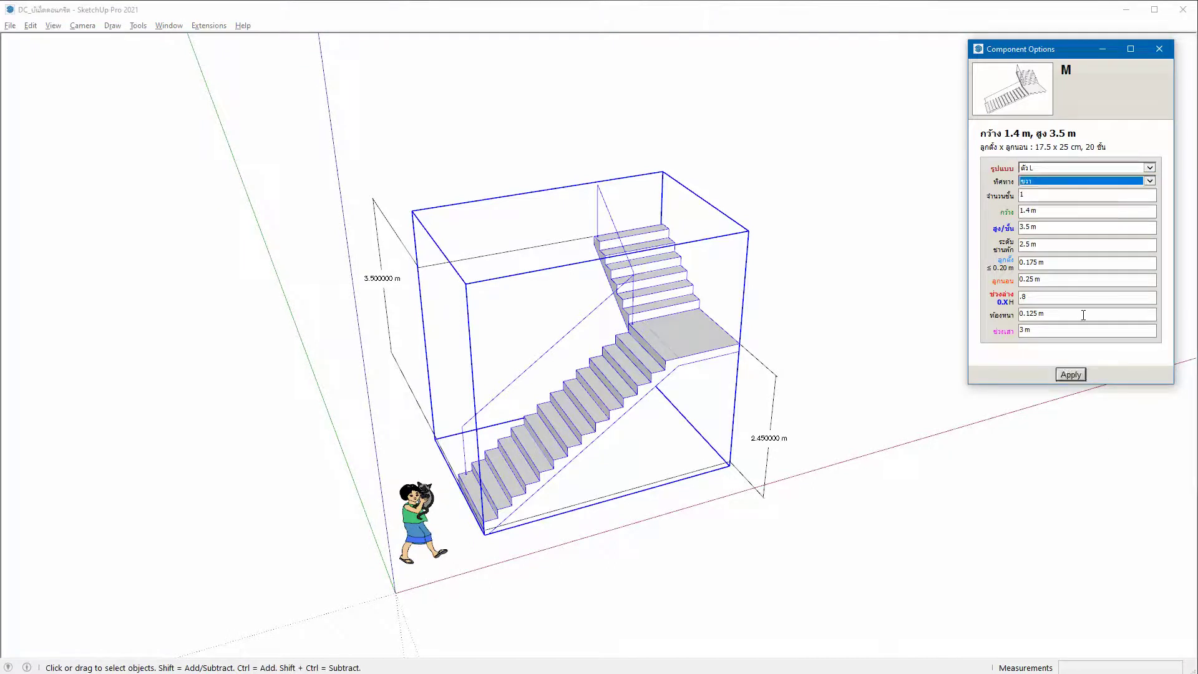
pyautogui.click(1079, 378)
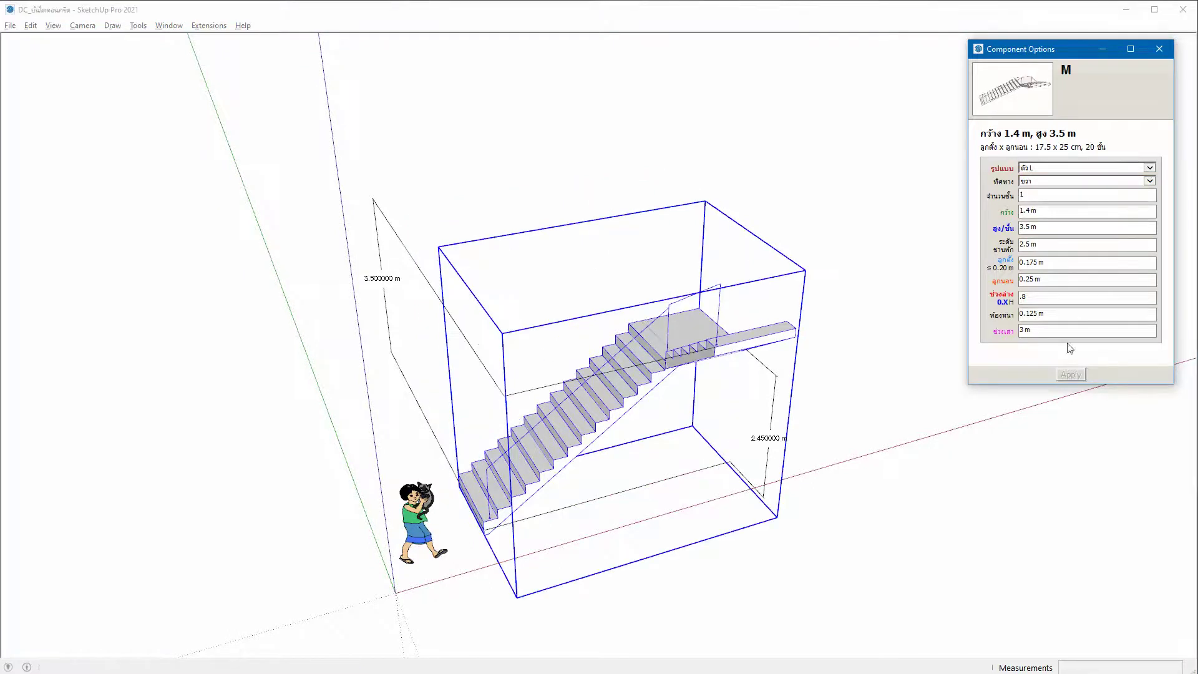
# - Change ช่วงล่าง to .5, dropping the landing to 1.75 m
pyautogui.press('BackSpace')
pyautogui.write('5')
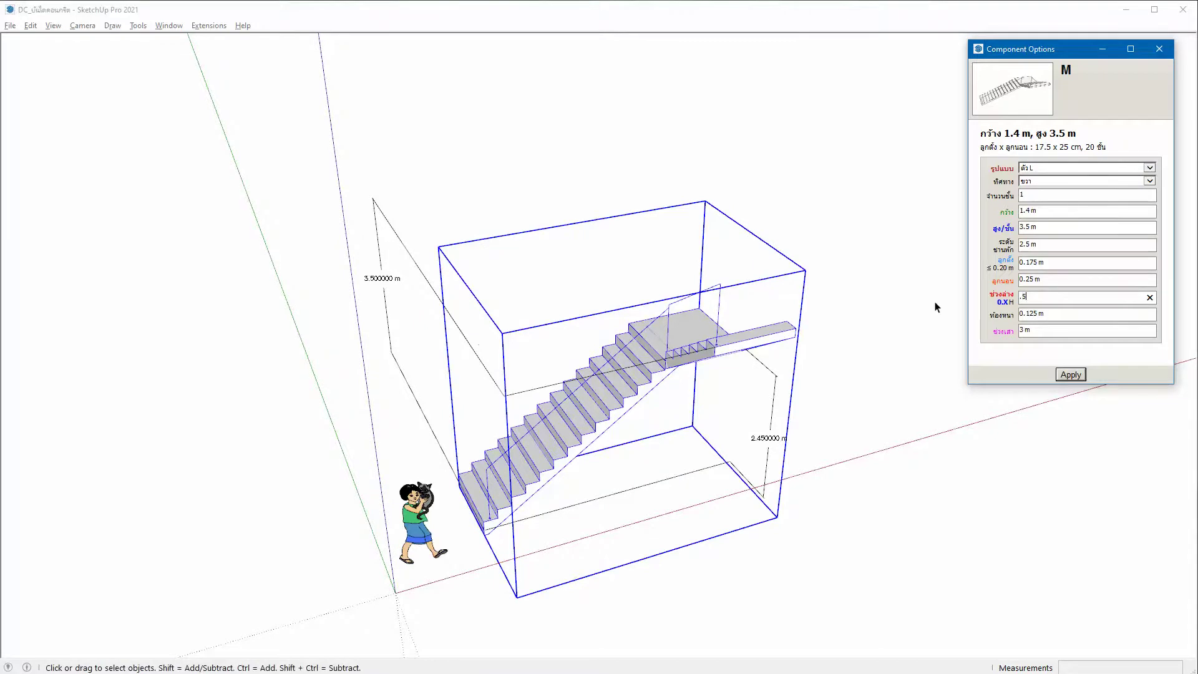
pyautogui.press('Return')
pyautogui.moveTo(768, 350)
pyautogui.mouseDown(button='middle')
pyautogui.moveTo(619, 356)
pyautogui.moveTo(683, 315)
pyautogui.mouseUp(button='middle')
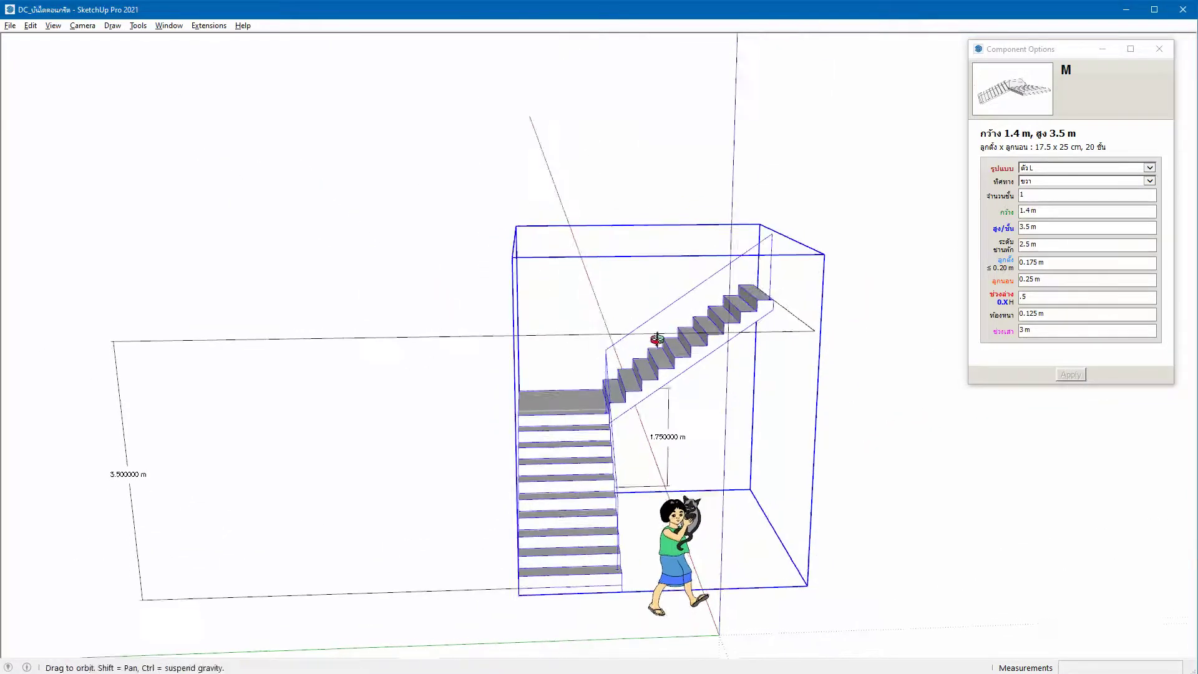
# - Set the L stair's width (กว้าง) to 2 m and ช่วงเสา to 4 m
pyautogui.click(1046, 211)
pyautogui.write('2')
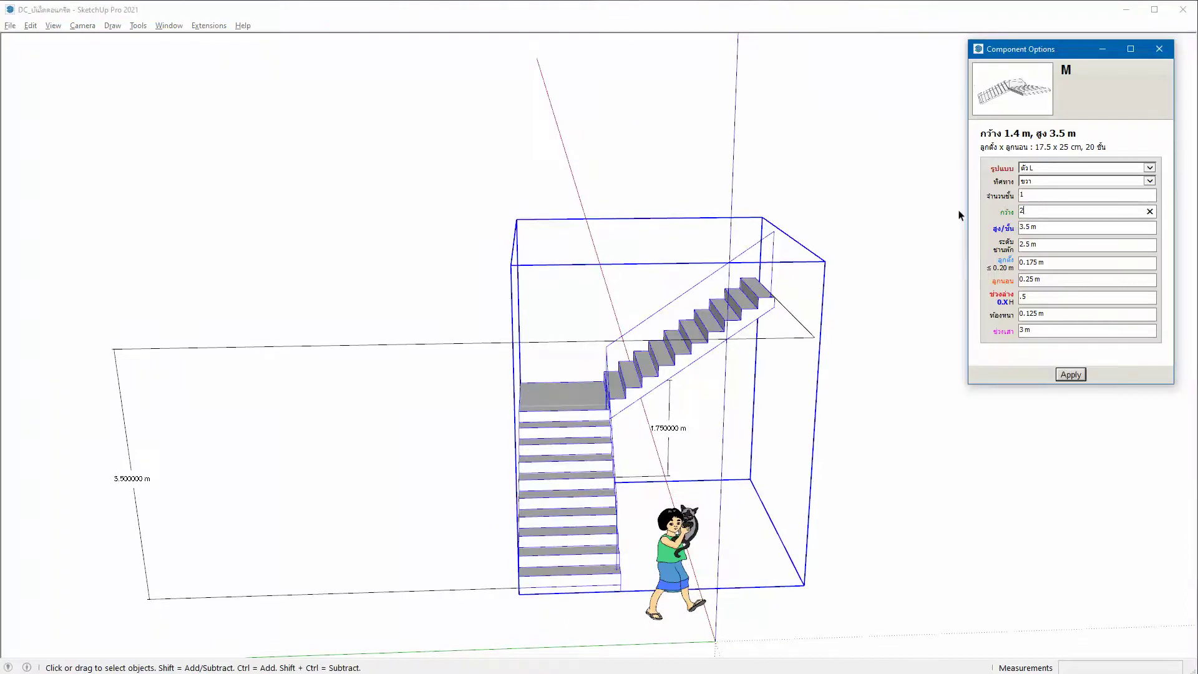
pyautogui.press('Tab')
pyautogui.press('Tab')
pyautogui.press('Tab')
pyautogui.press('Tab')
pyautogui.press('Tab')
pyautogui.press('Tab')
pyautogui.press('Tab')
pyautogui.write('4')
pyautogui.click(736, 357)
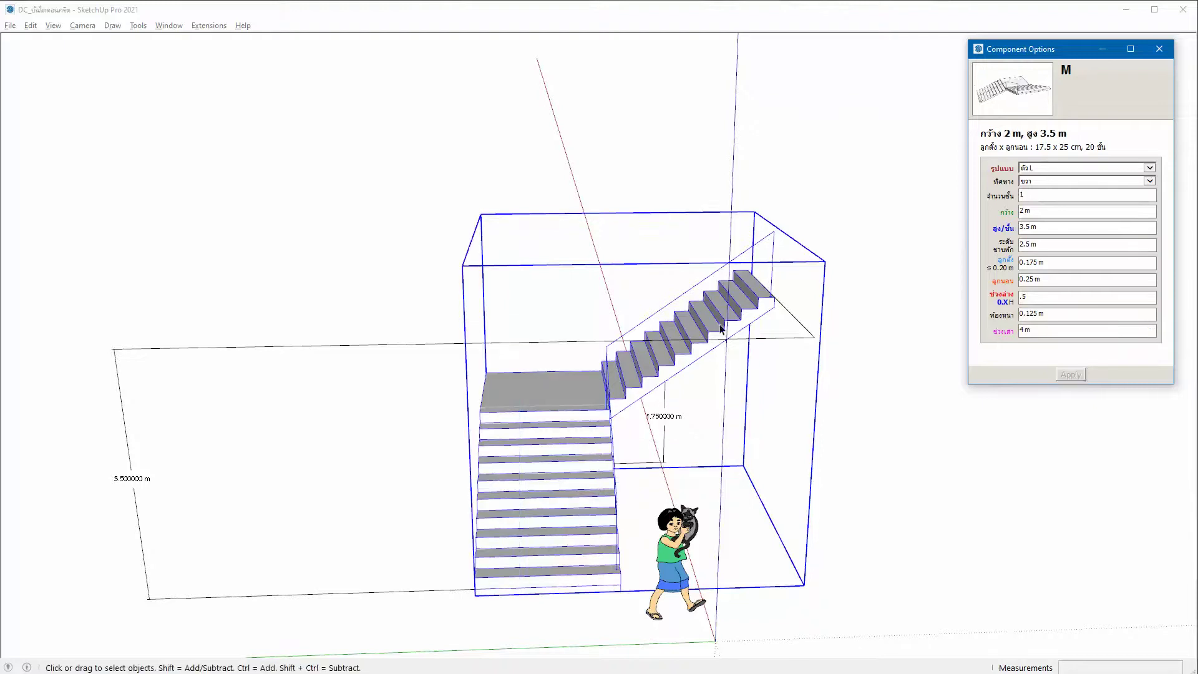
pyautogui.moveTo(736, 357)
pyautogui.mouseDown(button='middle')
pyautogui.moveTo(631, 351)
pyautogui.moveTo(614, 380)
pyautogui.mouseUp(button='middle')
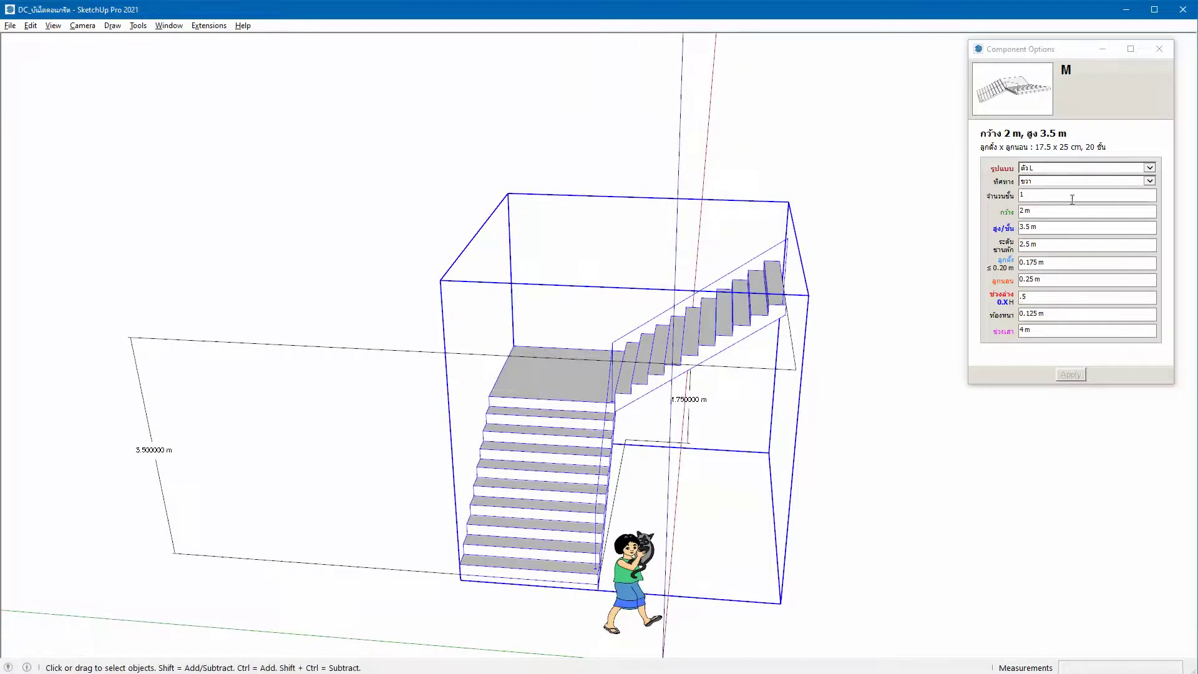
# - Switch the stair form to ตัว U and apply it
pyautogui.click(1054, 169)
pyautogui.click(1052, 181)
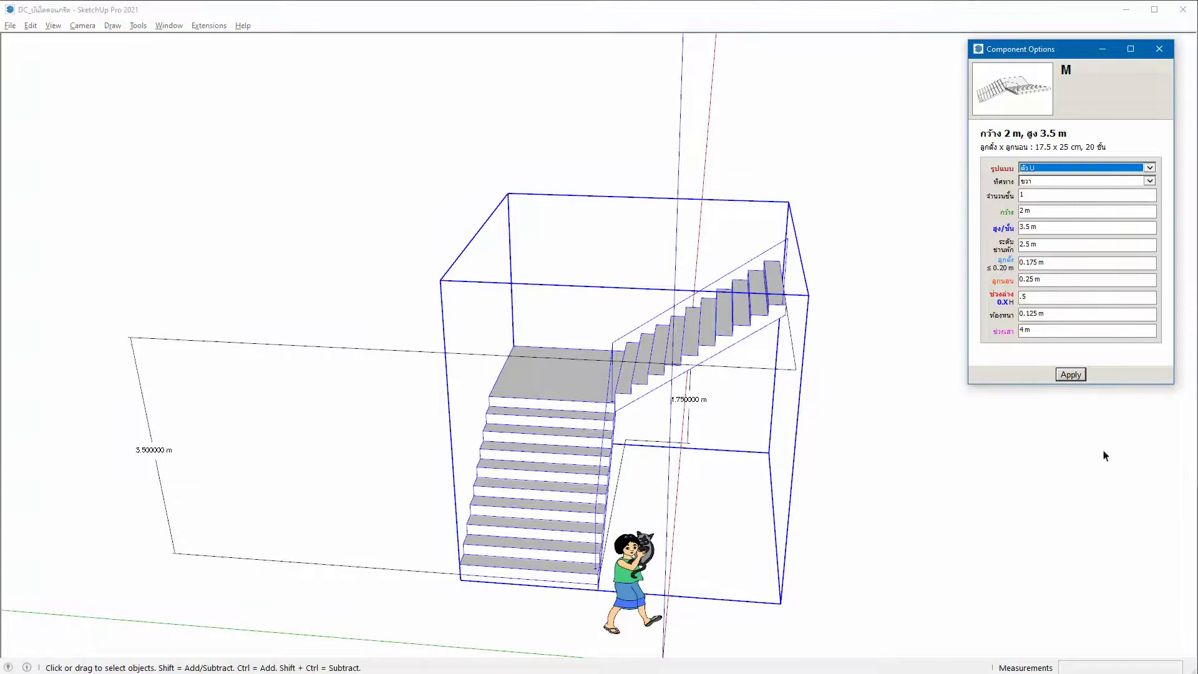
pyautogui.click(1071, 375)
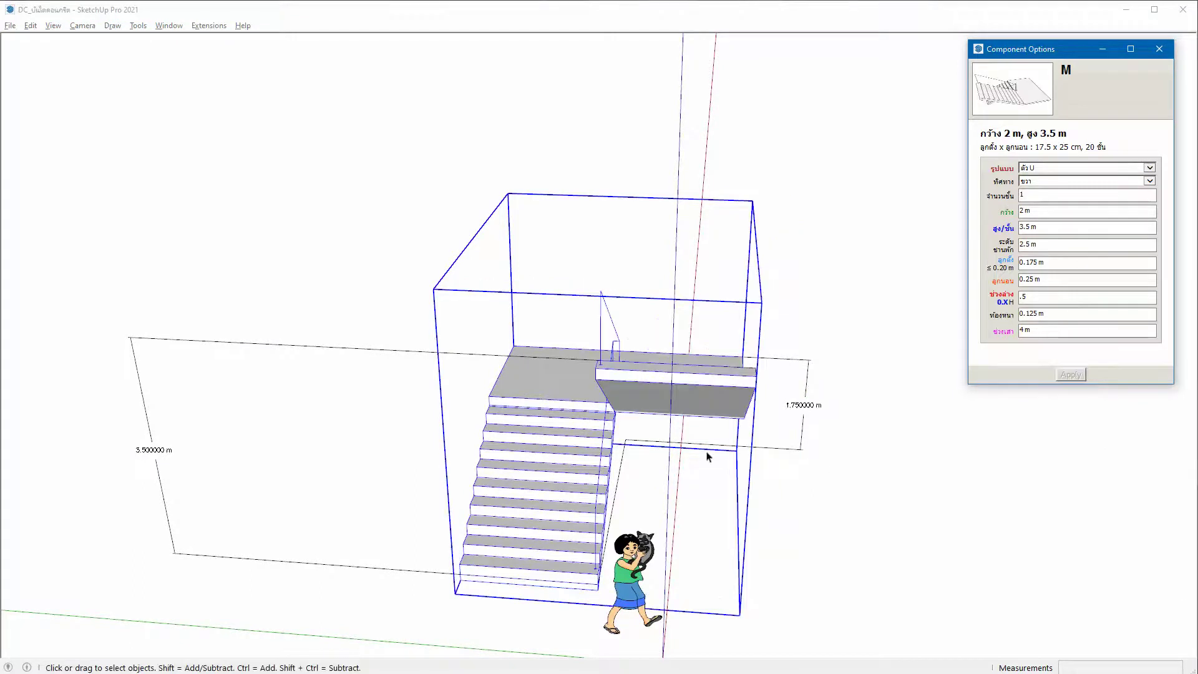
pyautogui.moveTo(709, 455)
pyautogui.mouseDown(button='middle')
pyautogui.moveTo(535, 539)
pyautogui.moveTo(559, 577)
pyautogui.mouseUp(button='middle')
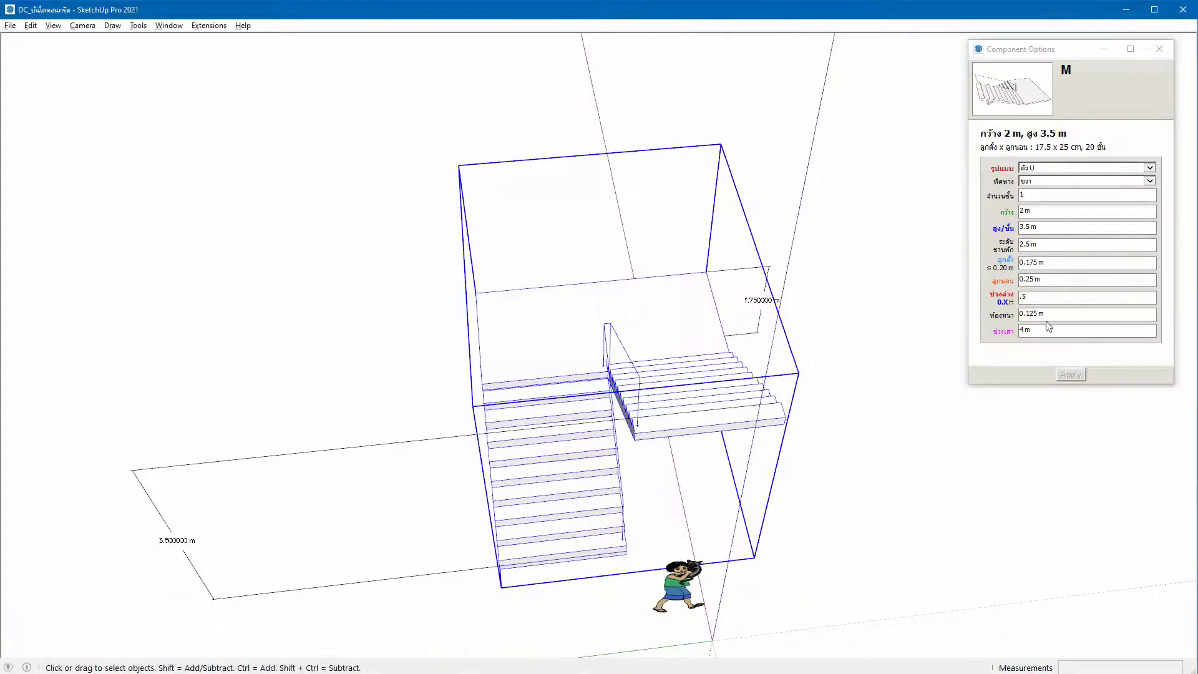
# - Widen the U stair to 3 m
pyautogui.moveTo(1040, 211); pyautogui.dragTo(978, 211)
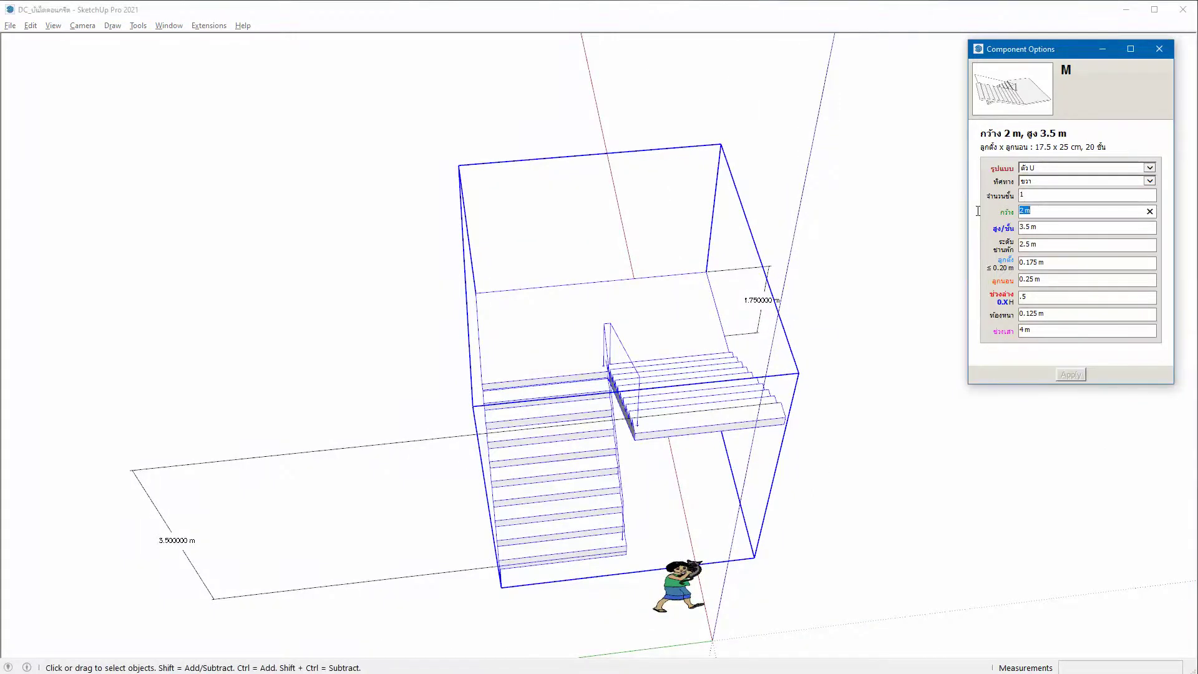
pyautogui.write('3')
pyautogui.press('Return')
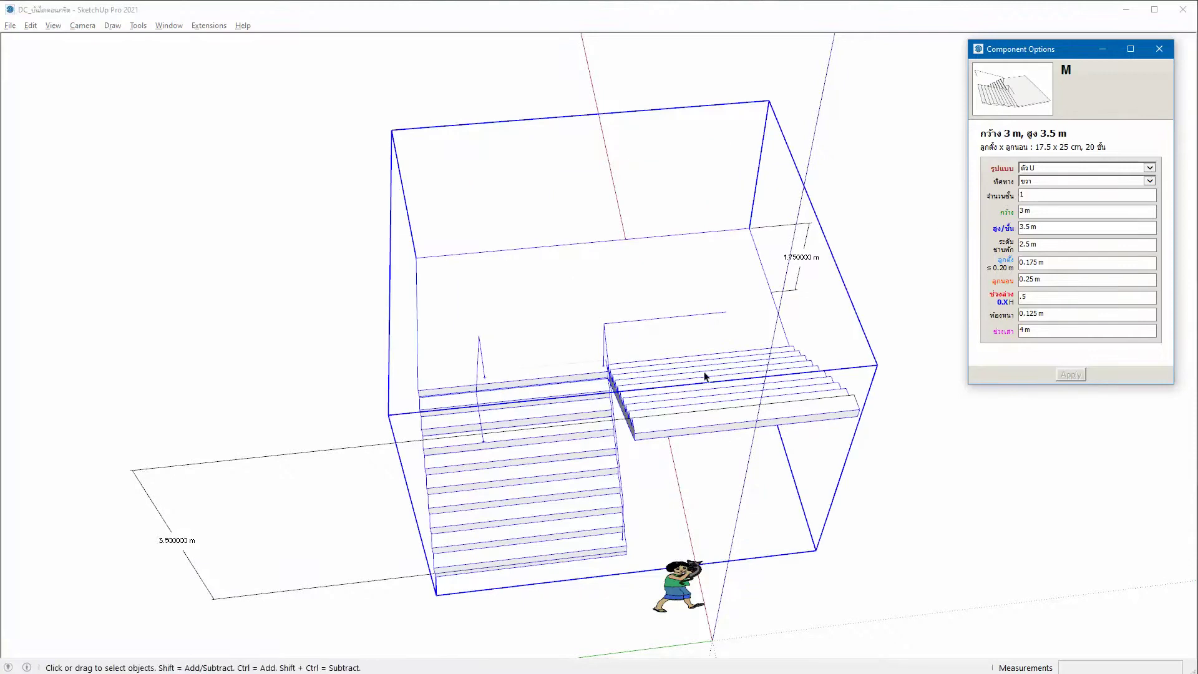
pyautogui.moveTo(706, 376)
pyautogui.mouseDown(button='middle')
pyautogui.moveTo(757, 356)
pyautogui.moveTo(549, 360)
pyautogui.moveTo(565, 356)
pyautogui.mouseUp(button='middle')
# - Change ช่วงเสา to 5 m, then to 7 m
pyautogui.doubleClick(1042, 329)
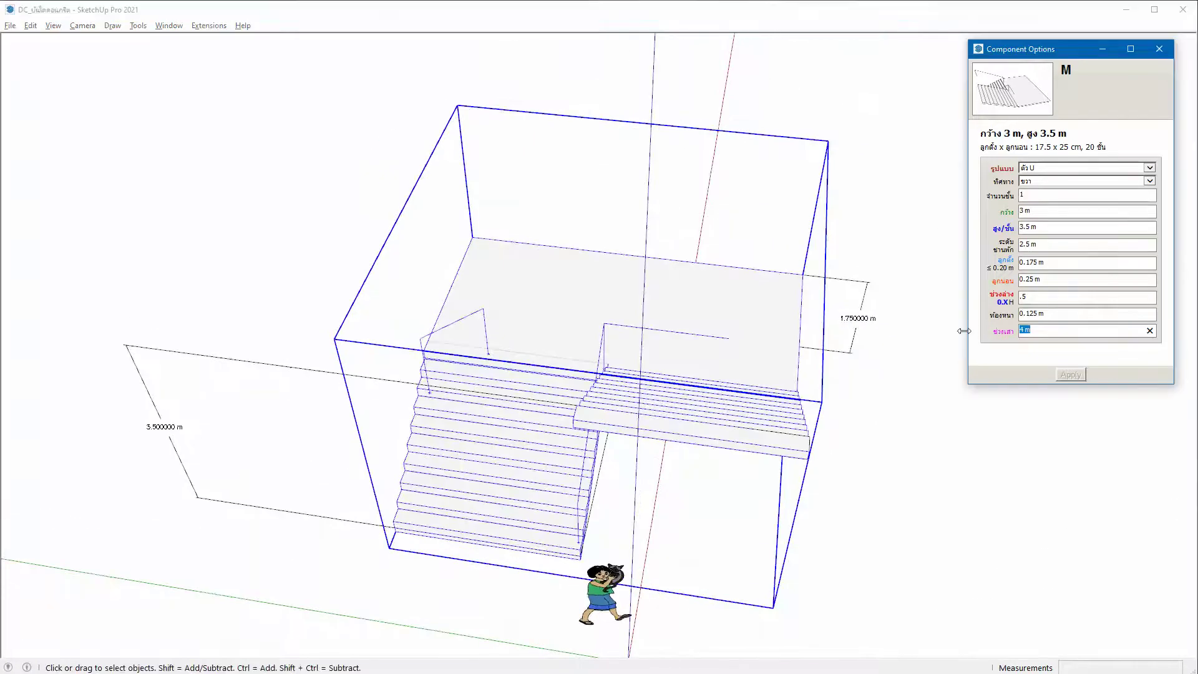
pyautogui.write('5')
pyautogui.press('Return')
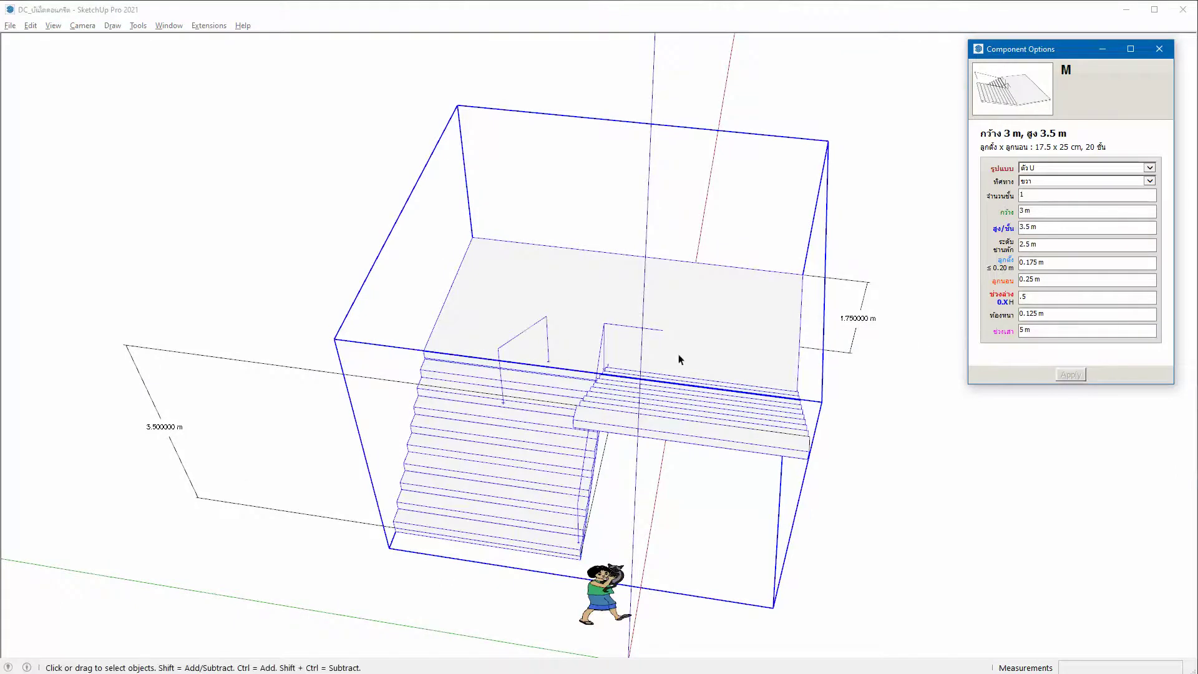
pyautogui.moveTo(604, 372)
pyautogui.mouseDown(button='middle')
pyautogui.moveTo(728, 308)
pyautogui.moveTo(732, 294)
pyautogui.moveTo(683, 339)
pyautogui.moveTo(666, 380)
pyautogui.moveTo(527, 425)
pyautogui.moveTo(543, 372)
pyautogui.moveTo(612, 349)
pyautogui.mouseUp(button='middle')
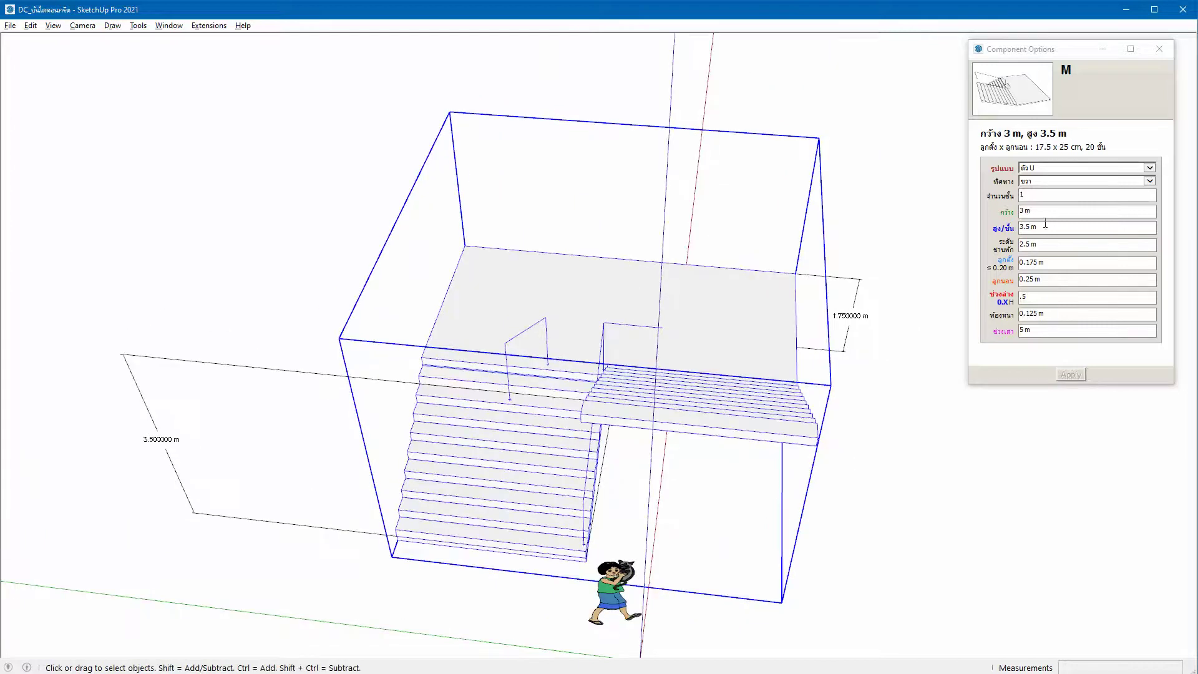
pyautogui.click(1045, 333)
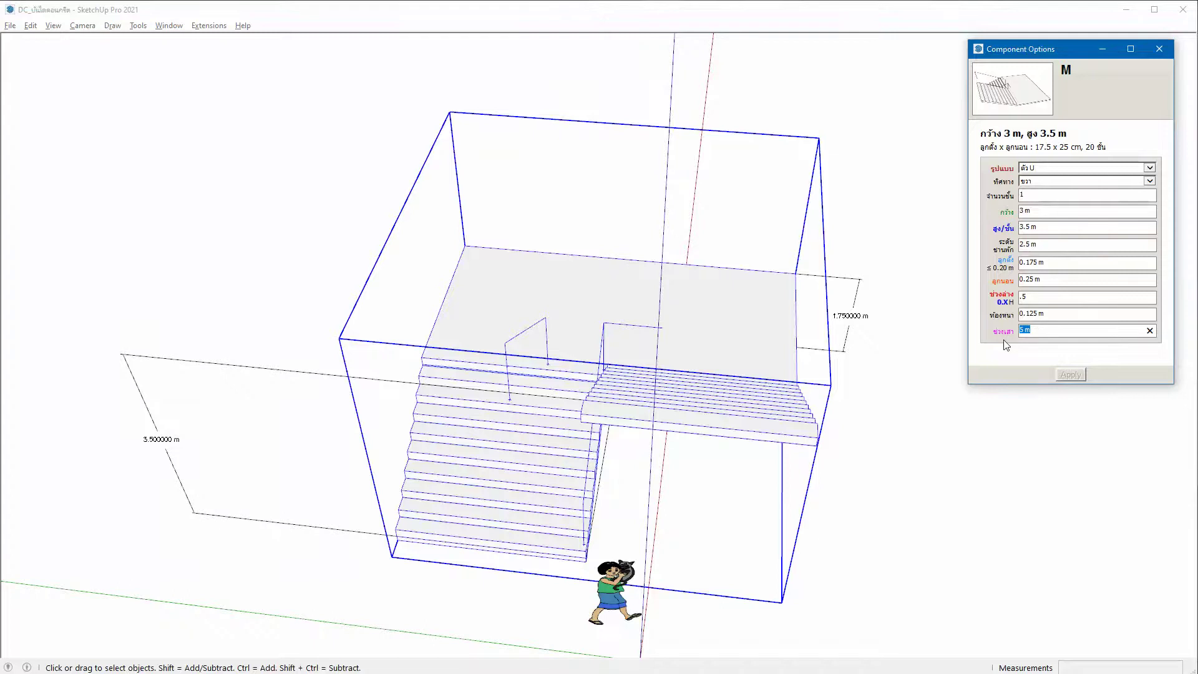
pyautogui.write('7')
pyautogui.press('Return')
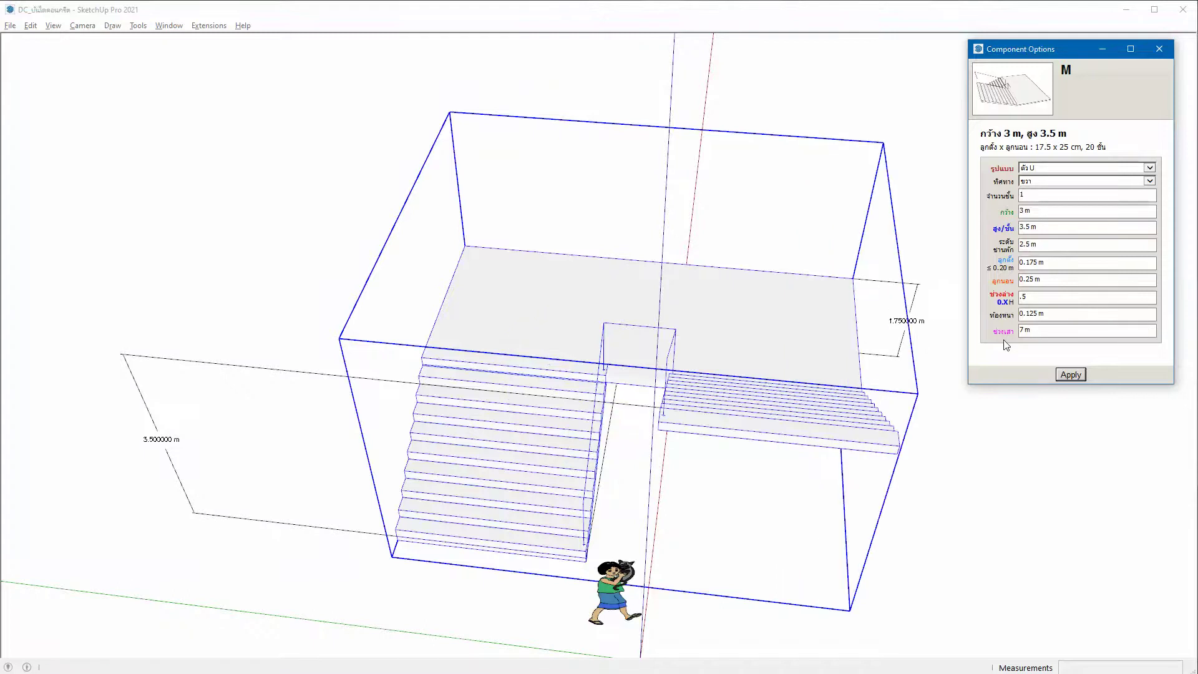
# - Set the width back to 2 m and orbit to inspect the stairwell
pyautogui.click(1040, 215)
pyautogui.write('2')
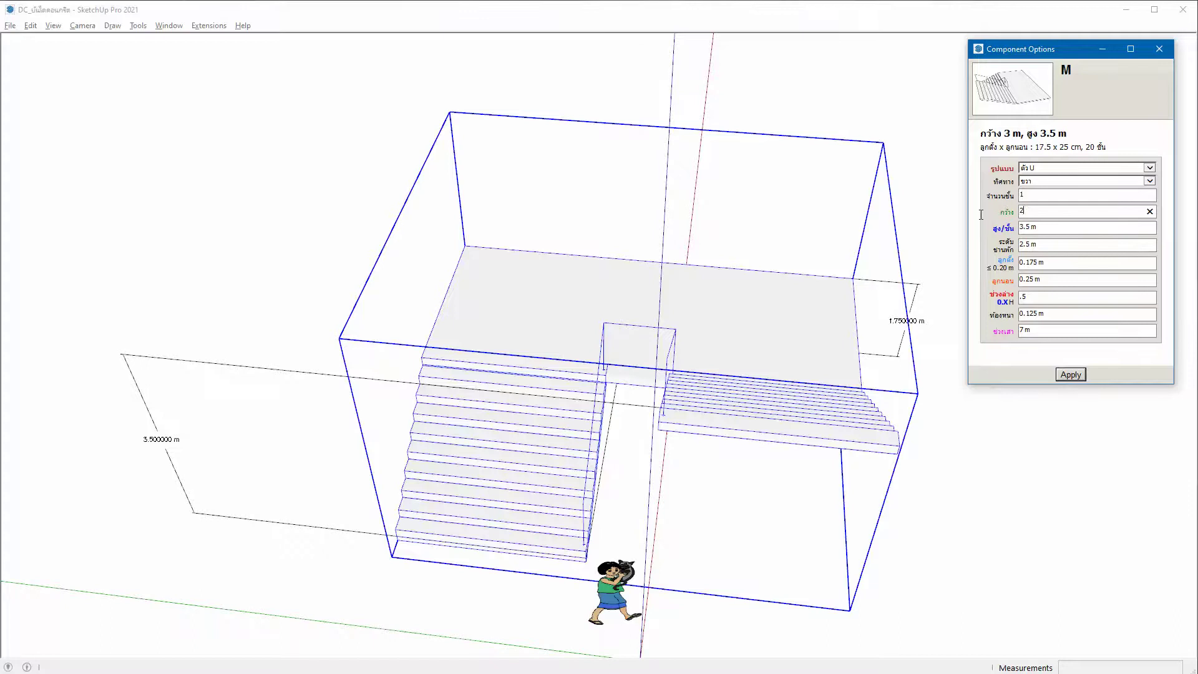
pyautogui.press('Return')
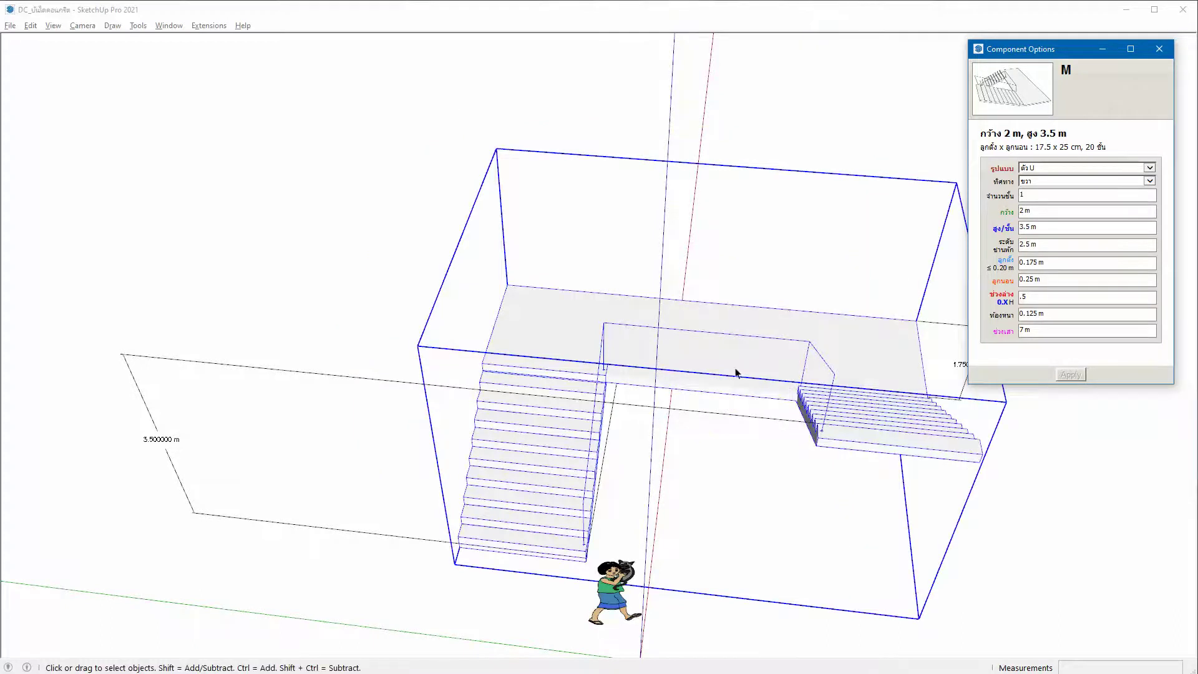
pyautogui.moveTo(738, 372)
pyautogui.mouseDown(button='middle')
pyautogui.moveTo(685, 284)
pyautogui.moveTo(667, 286)
pyautogui.mouseUp(button='middle')
pyautogui.moveTo(712, 332)
pyautogui.mouseDown(button='middle')
pyautogui.moveTo(458, 366)
pyautogui.moveTo(524, 403)
pyautogui.mouseUp(button='middle')
pyautogui.moveTo(959, 521)
pyautogui.mouseDown(button='middle')
pyautogui.moveTo(724, 437)
pyautogui.moveTo(722, 455)
pyautogui.moveTo(602, 471)
pyautogui.mouseUp(button='middle')
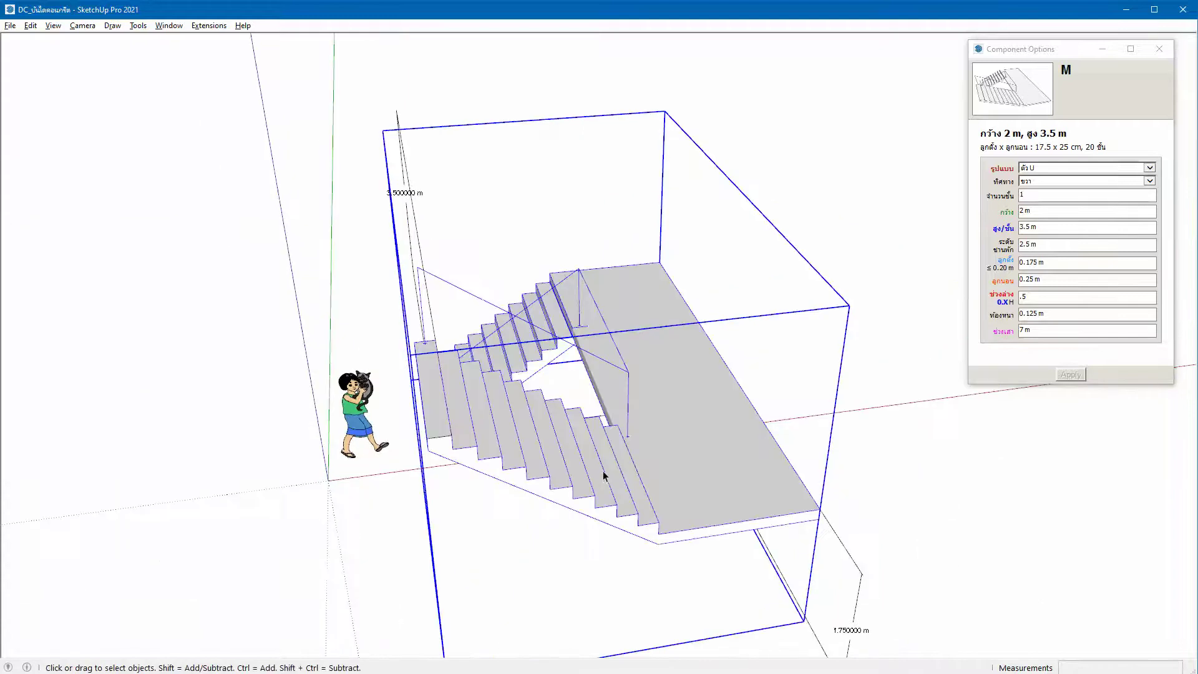
pyautogui.doubleClick(603, 471)
pyautogui.click(602, 471)
pyautogui.doubleClick(603, 471)
pyautogui.click(603, 471)
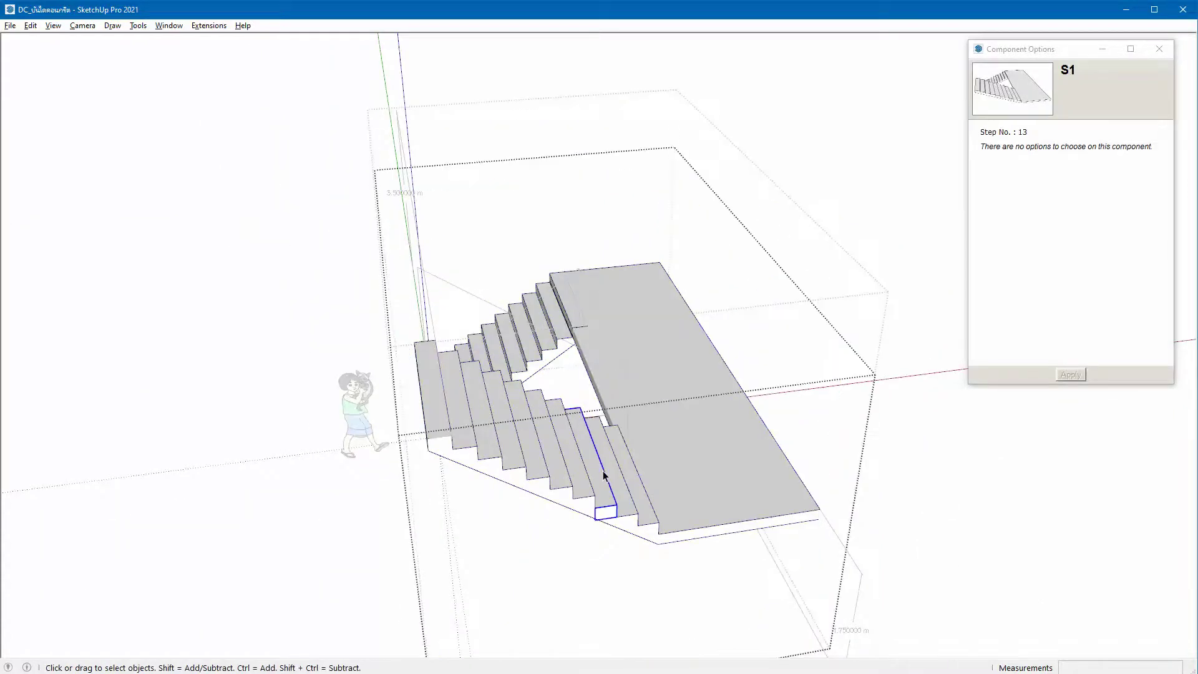
pyautogui.doubleClick(991, 147)
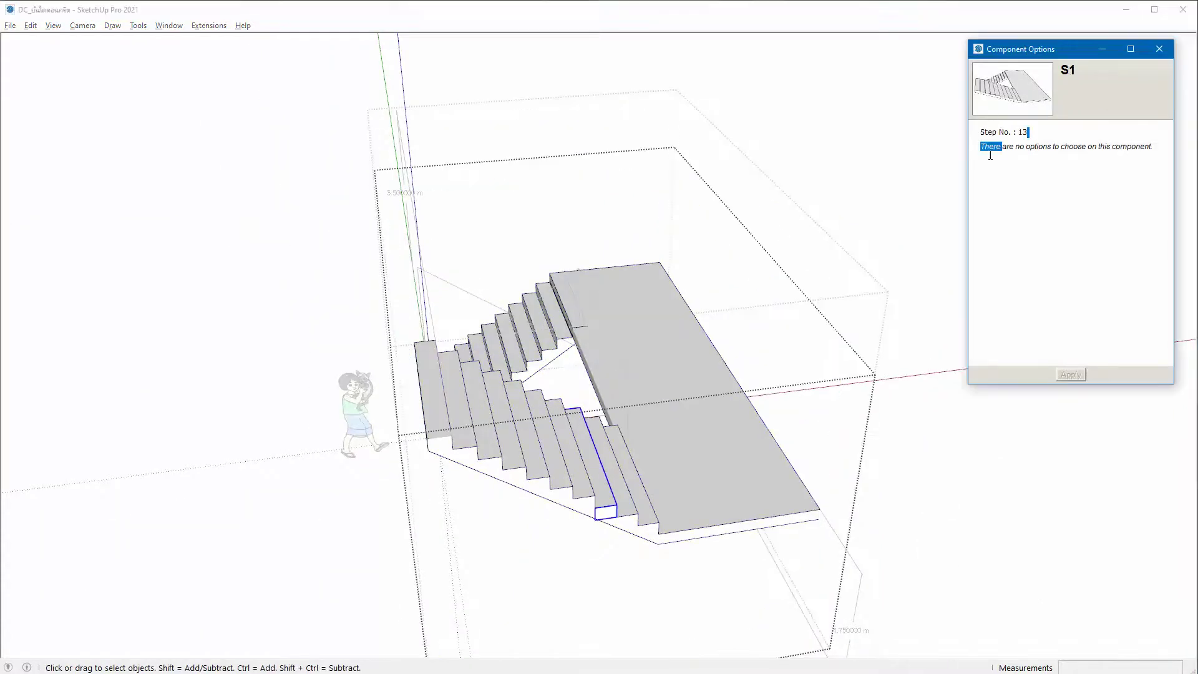
pyautogui.click(1023, 128)
pyautogui.tripleClick(1023, 129)
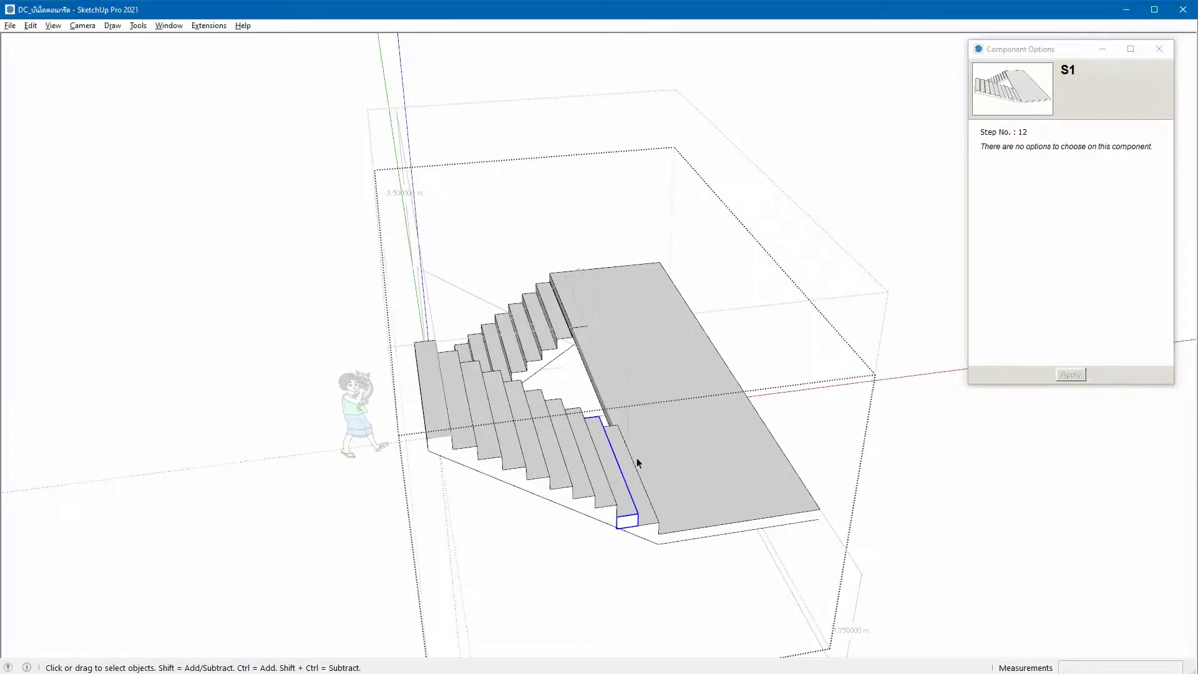
pyautogui.click(559, 323)
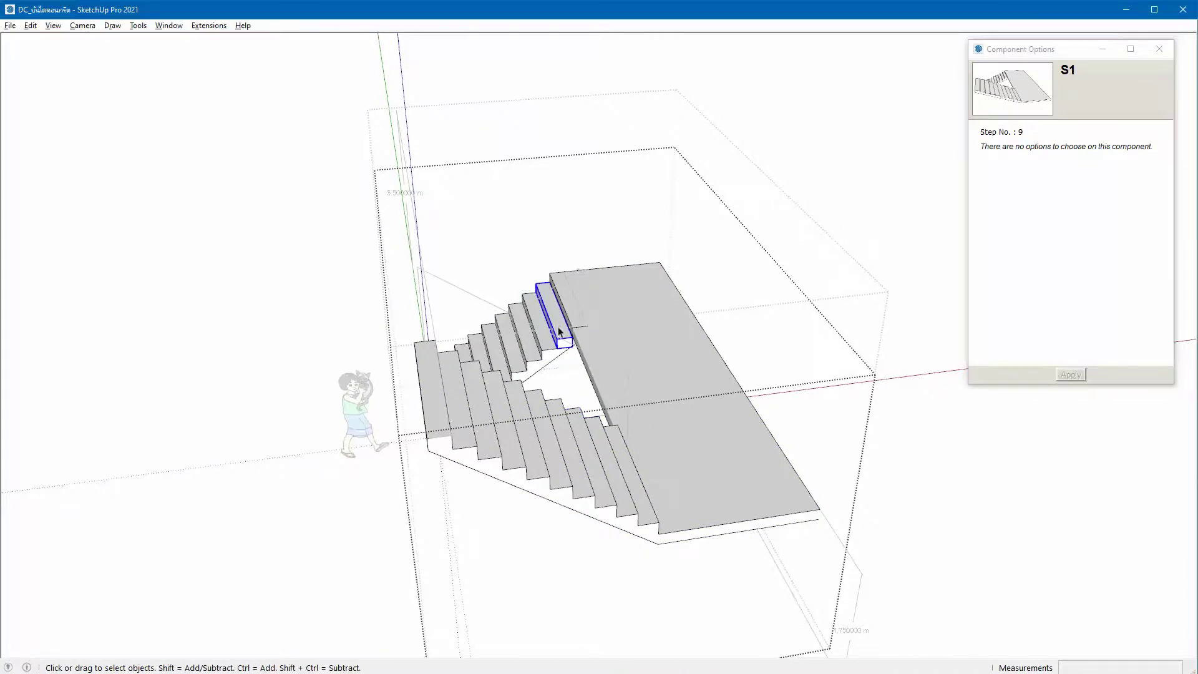
pyautogui.click(824, 235)
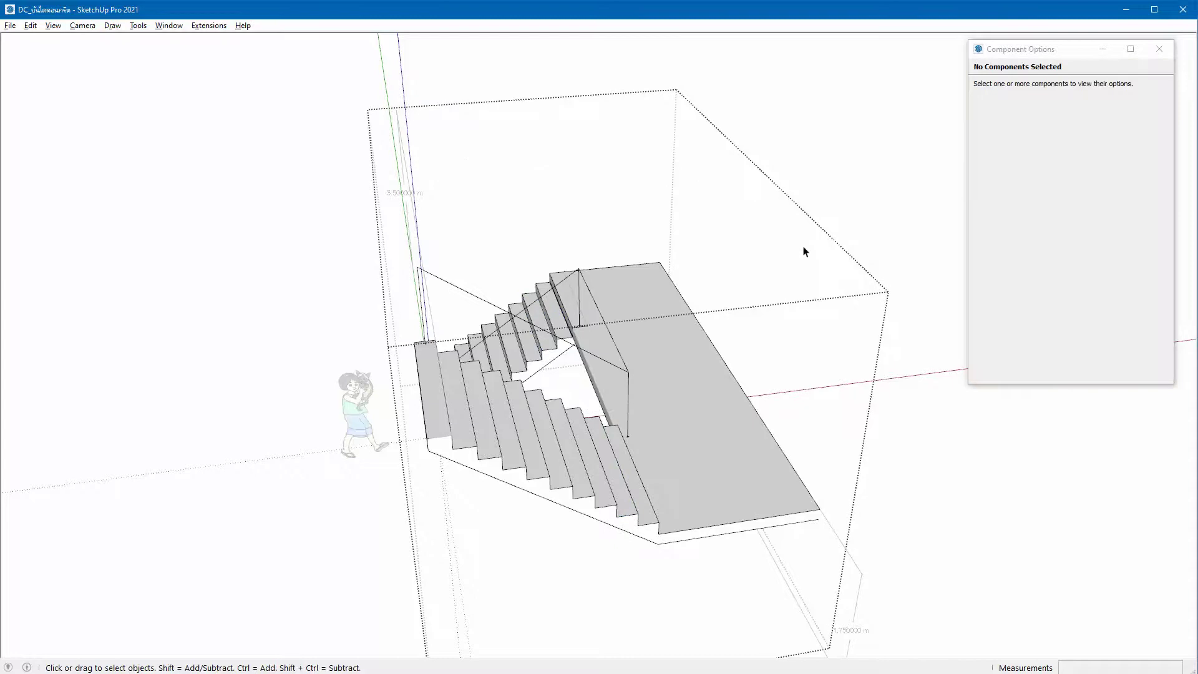
pyautogui.click(852, 237)
pyautogui.click(693, 399)
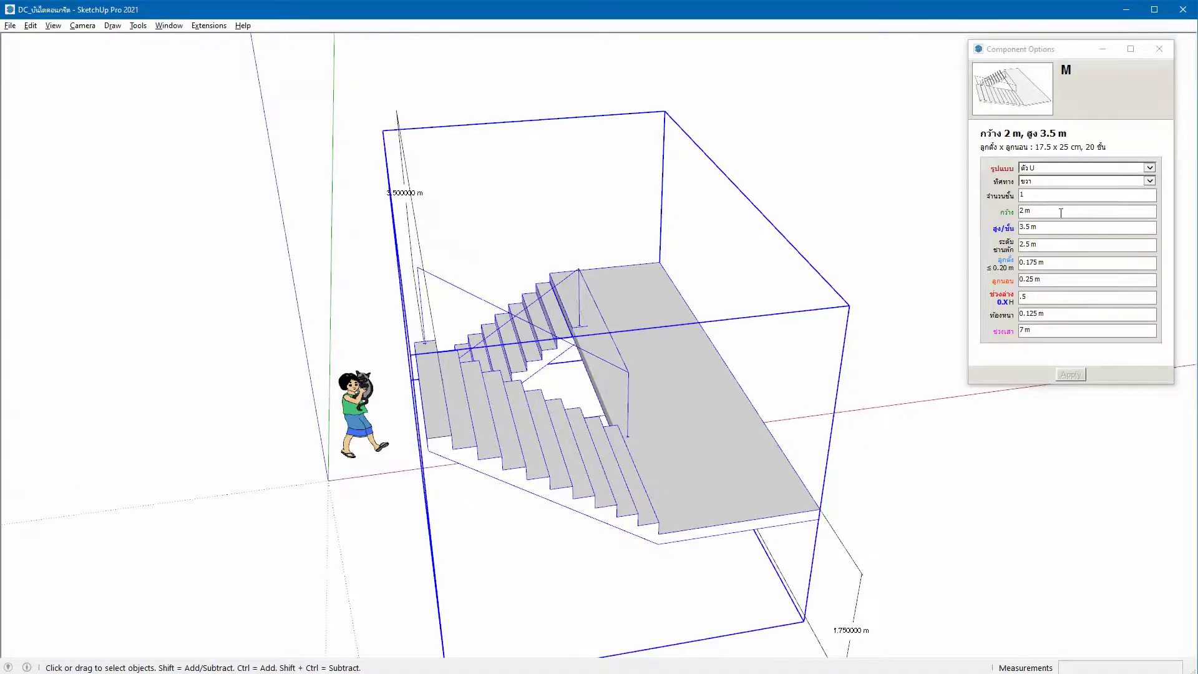
# - Set width to 1.5 m and ช่วงเสา to 4 m, then begin editing ช่วงล่าง from .5
pyautogui.tripleClick(1085, 211)
pyautogui.write('1.5')
pyautogui.press('Return')
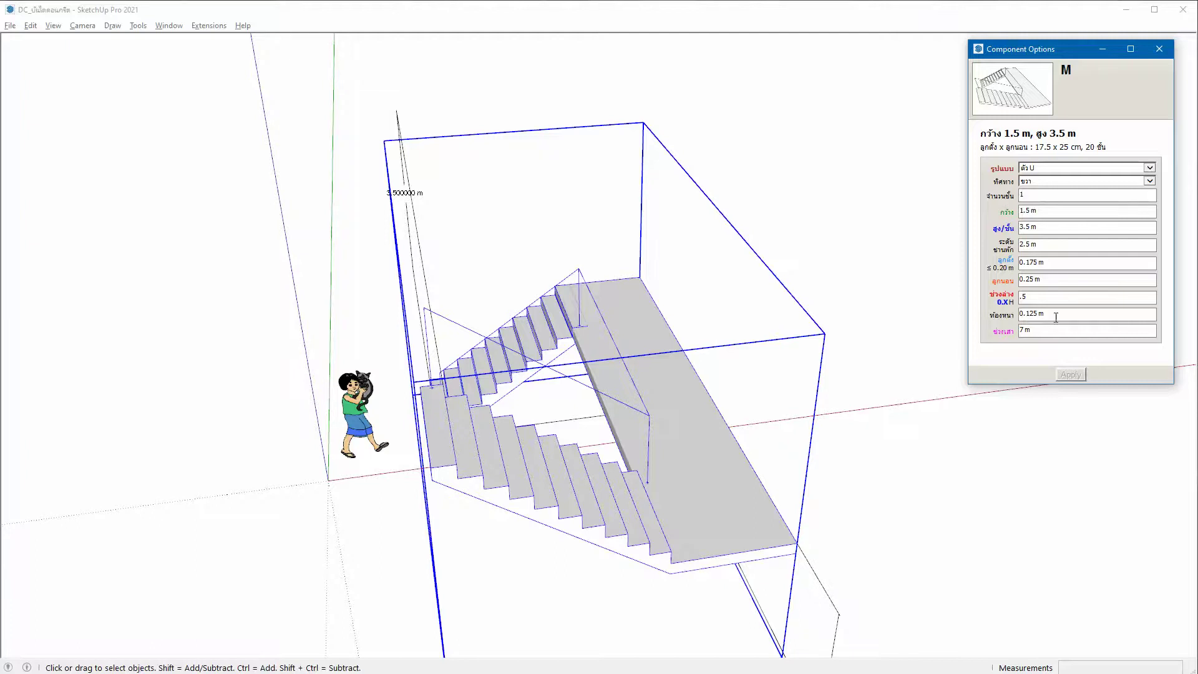
pyautogui.write('4')
pyautogui.press('Return')
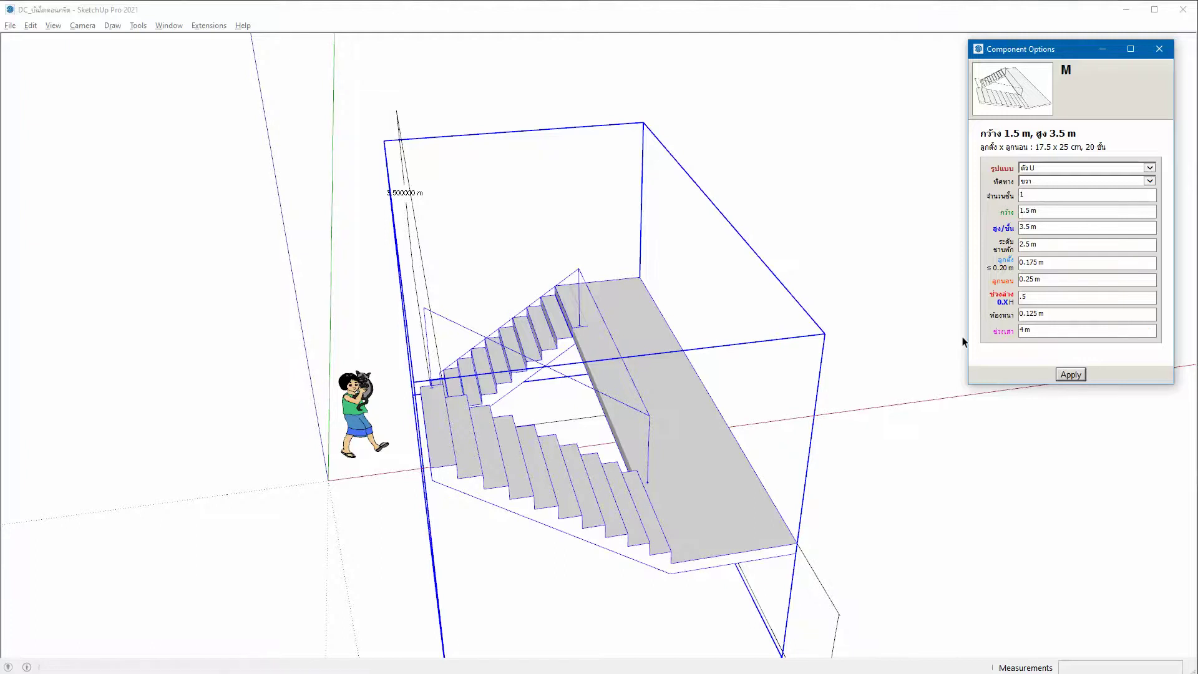
pyautogui.moveTo(541, 308)
pyautogui.mouseDown(button='middle')
pyautogui.moveTo(779, 356)
pyautogui.moveTo(737, 387)
pyautogui.moveTo(749, 396)
pyautogui.moveTo(1114, 244)
pyautogui.mouseUp(button='middle')
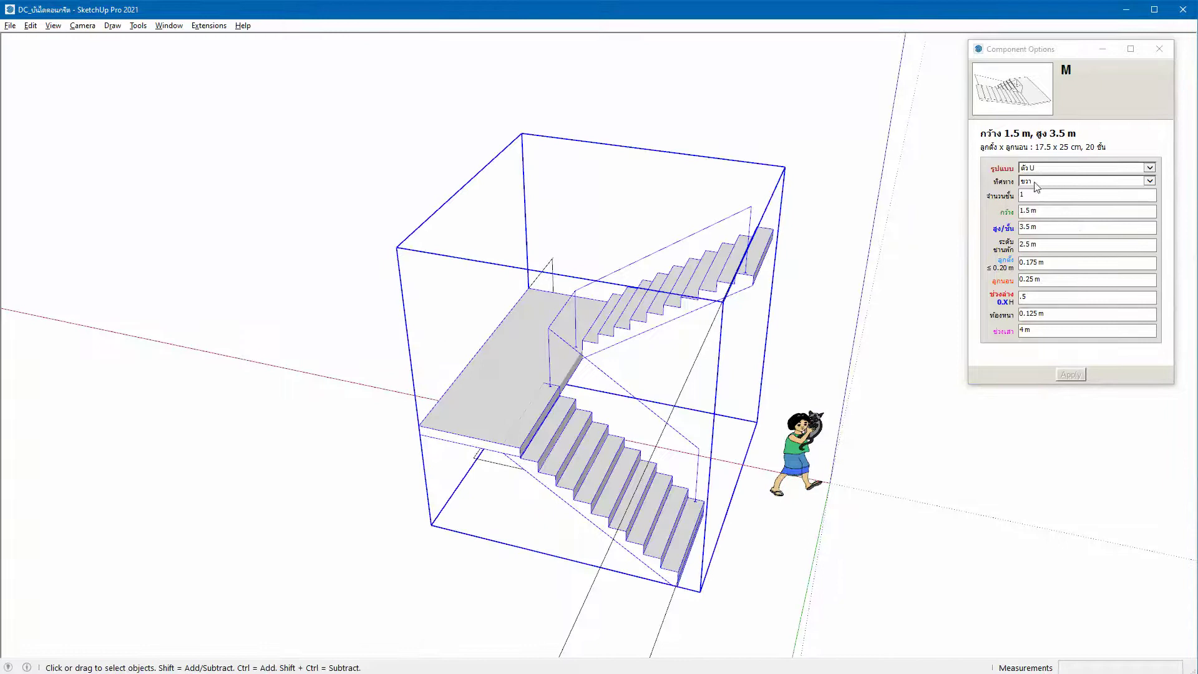
pyautogui.click(1039, 300)
pyautogui.press('BackSpace')
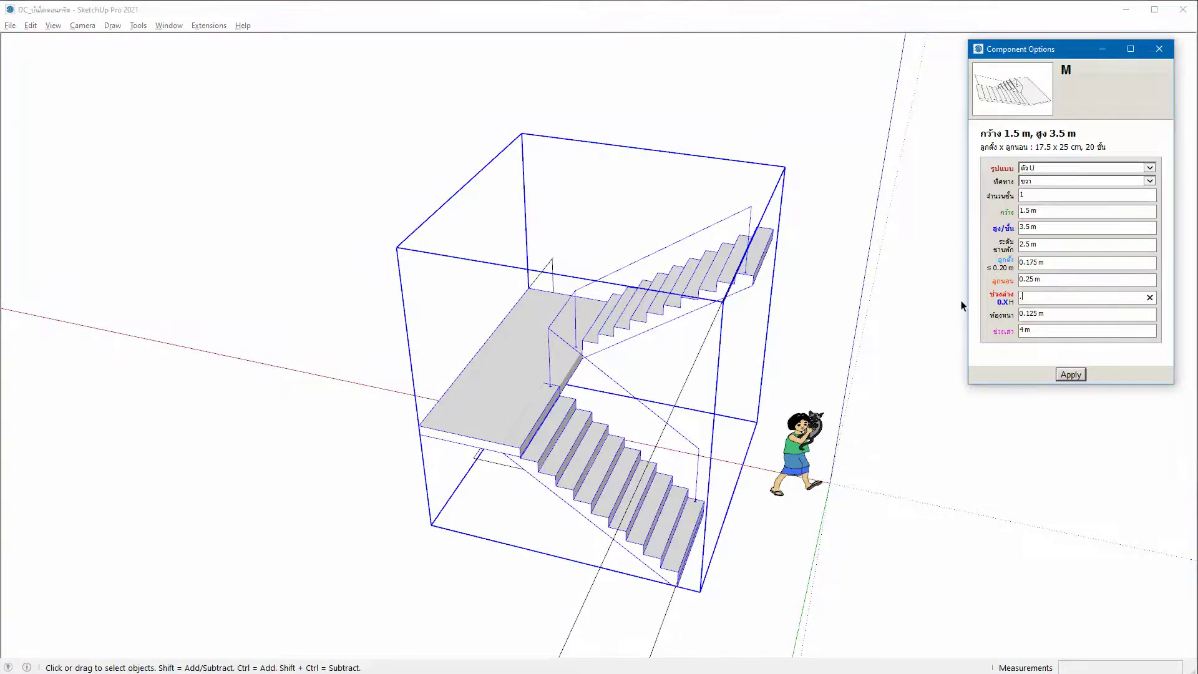
# - Commit a .7 lower-section ratio and switch the stair form to ตัว L
pyautogui.write('7')
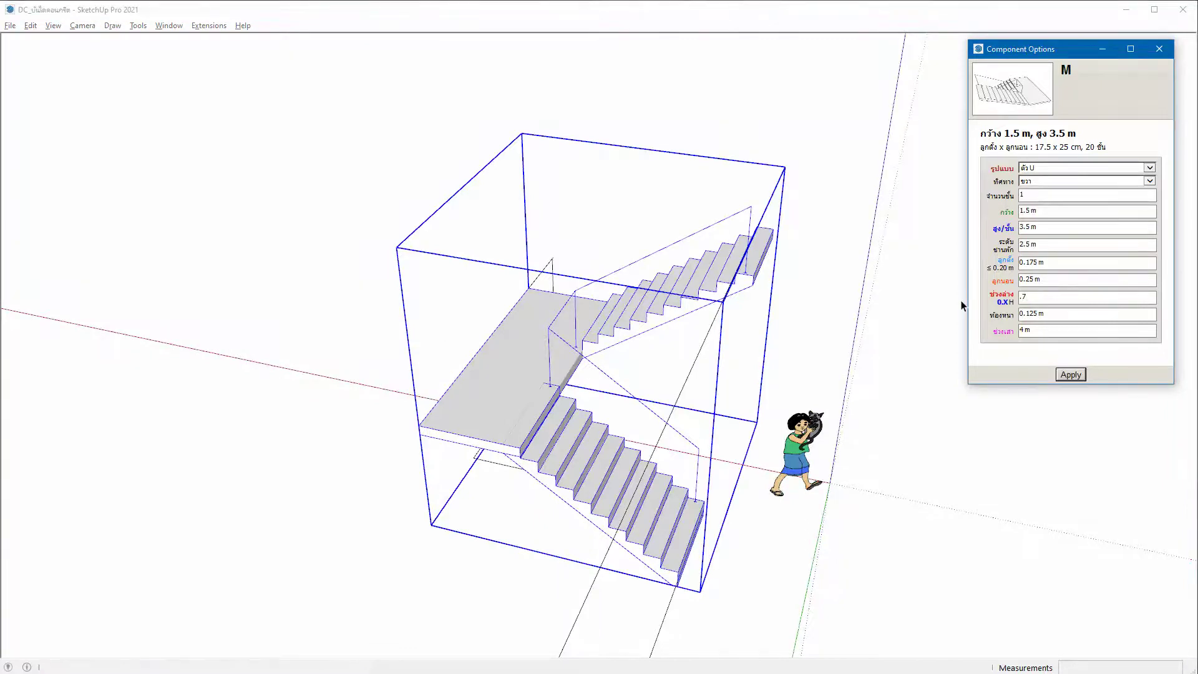
pyautogui.press('Return')
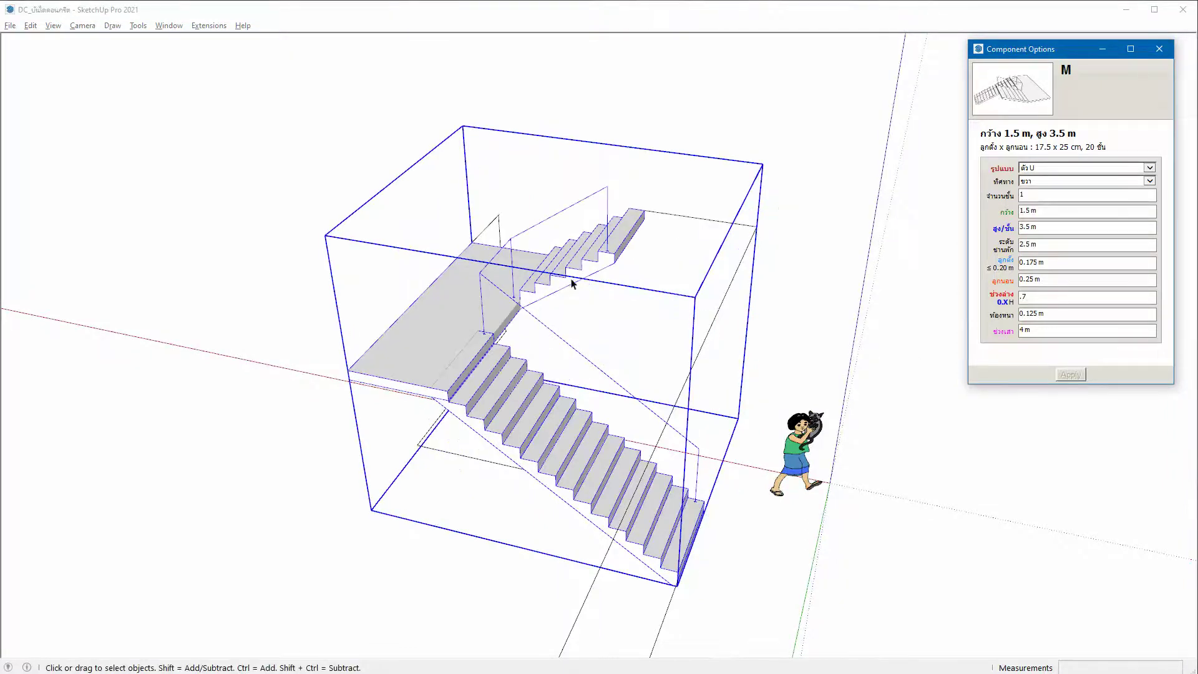
pyautogui.click(1042, 169)
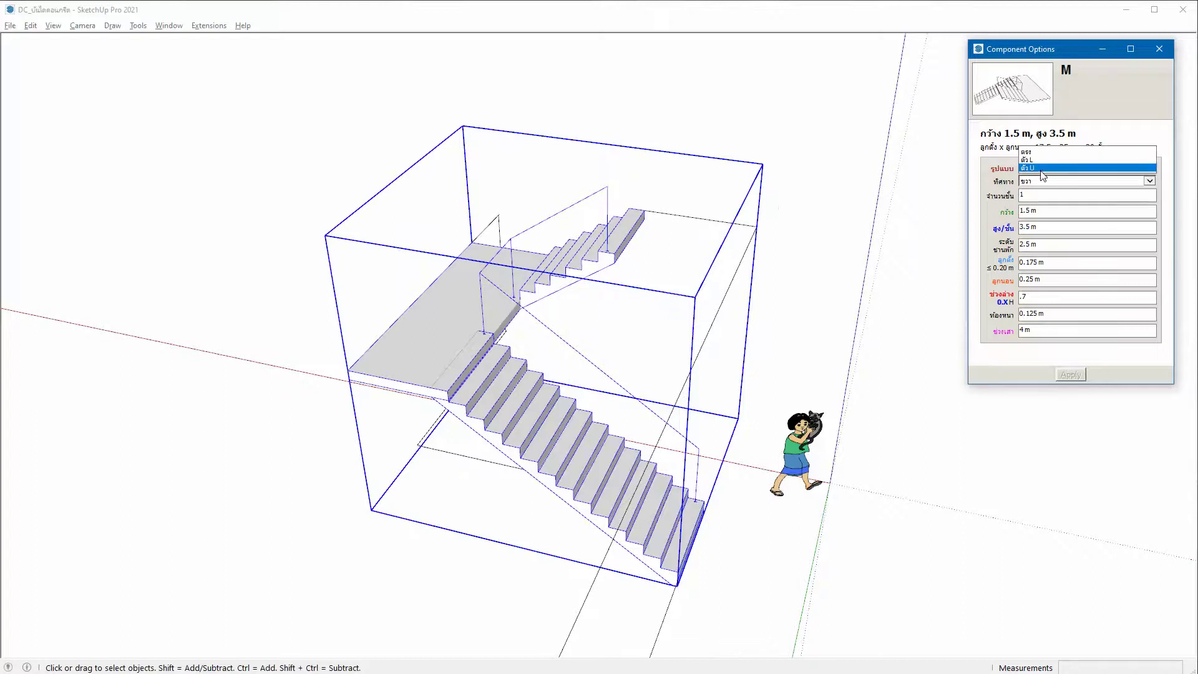
pyautogui.click(1037, 160)
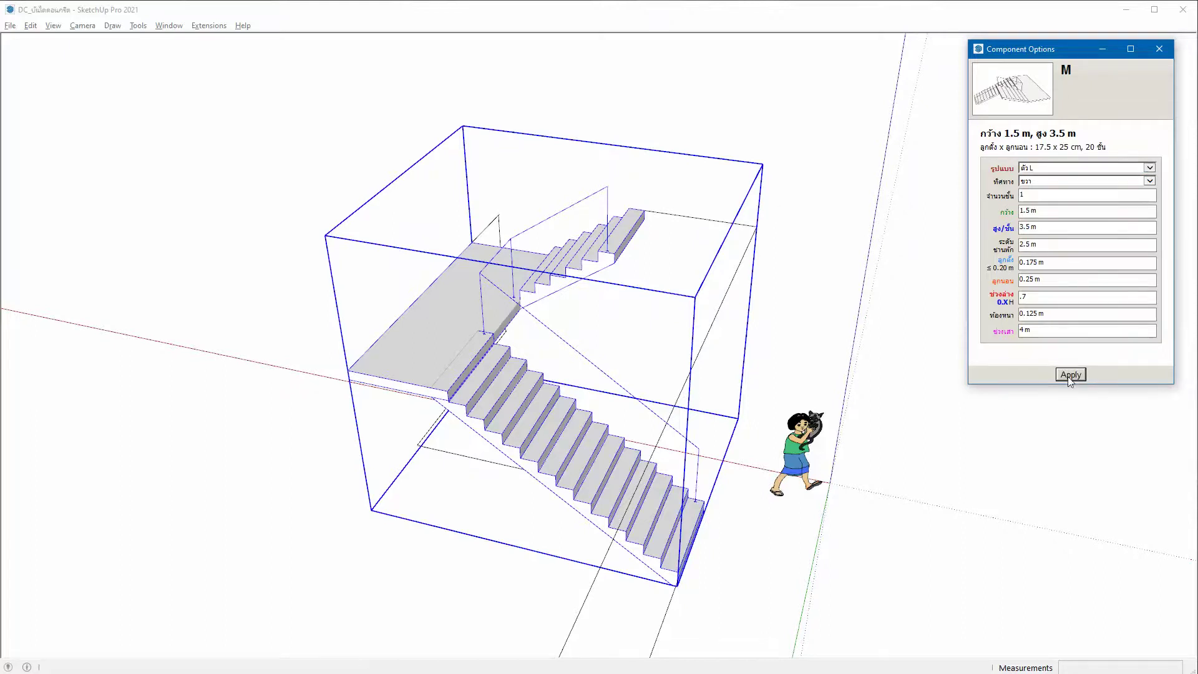
pyautogui.press('Return')
pyautogui.moveTo(558, 460)
pyautogui.mouseDown(button='middle')
pyautogui.moveTo(530, 447)
pyautogui.moveTo(548, 212)
pyautogui.moveTo(508, 299)
pyautogui.mouseUp(button='middle')
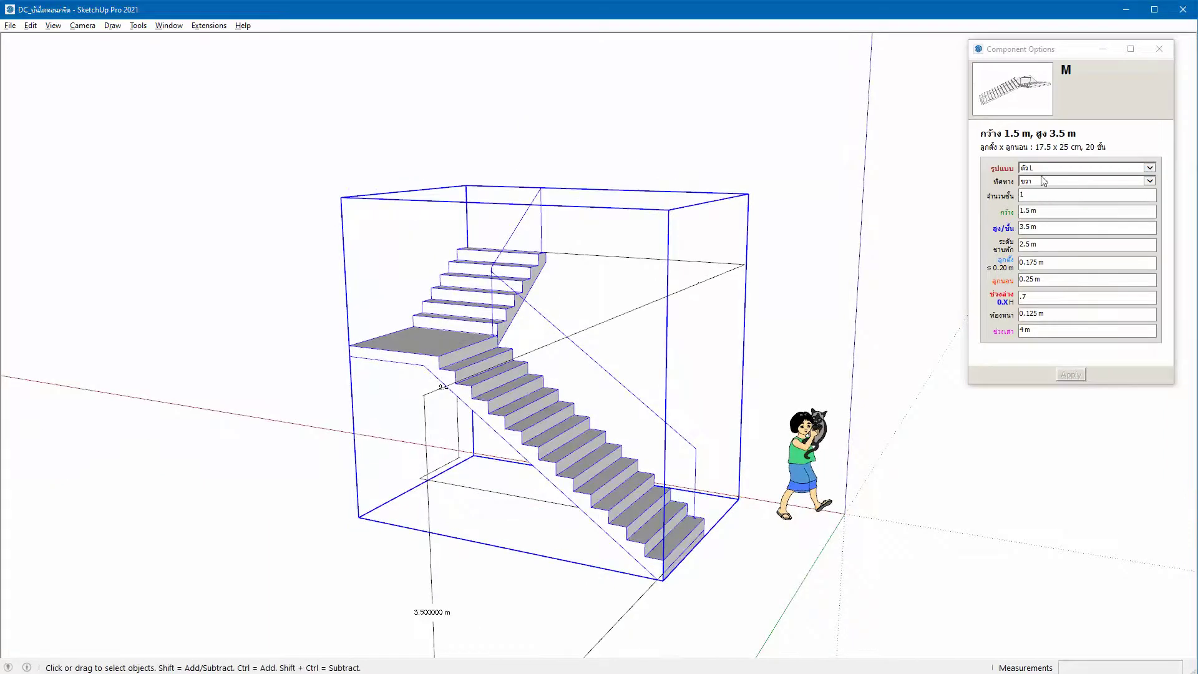
# - Change ช่วงล่าง from .7 to .4
pyautogui.moveTo(1041, 298); pyautogui.dragTo(972, 305)
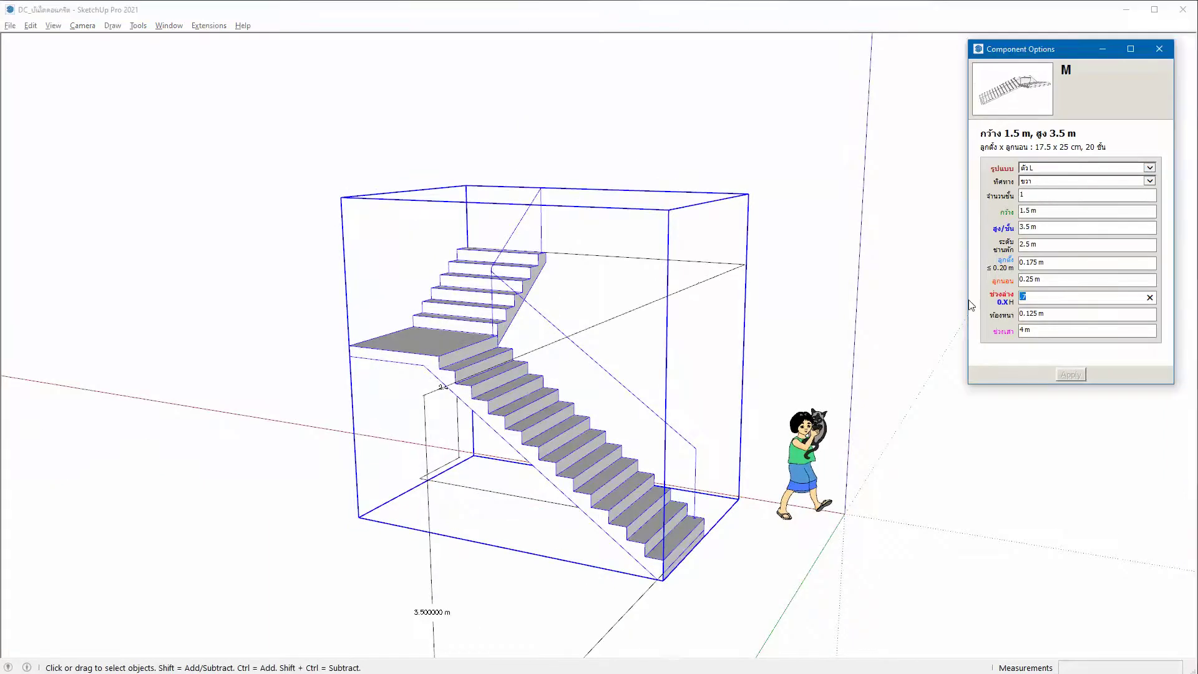
pyautogui.write('.')
pyautogui.press('Return')
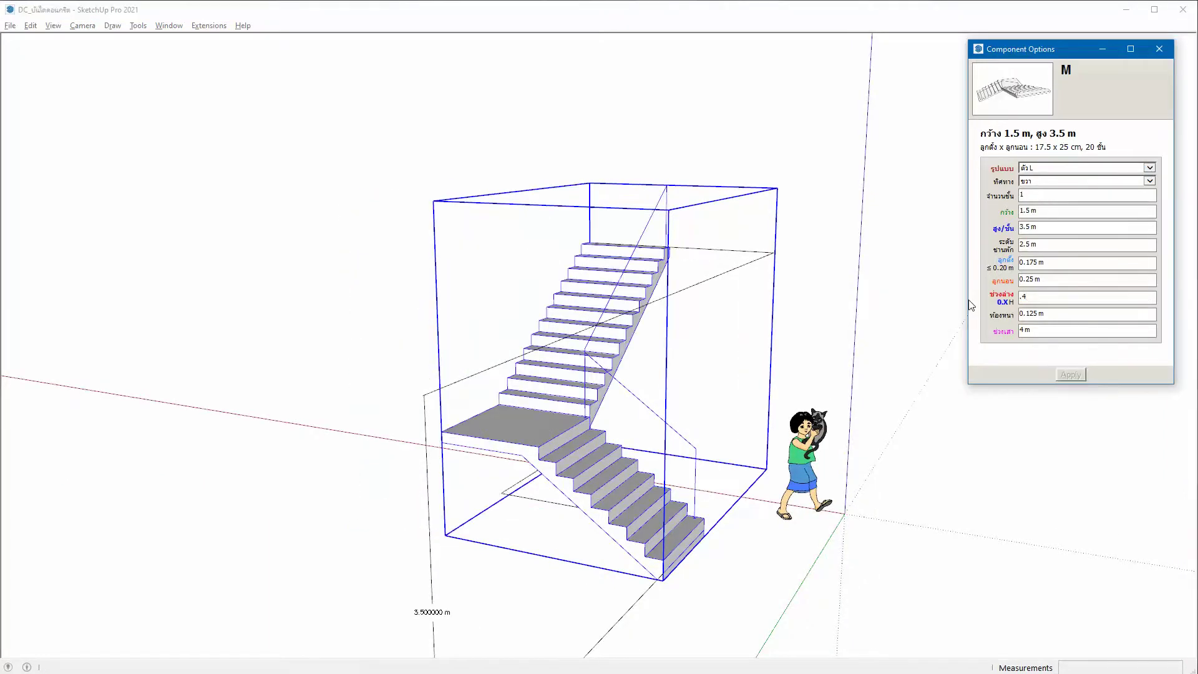
pyautogui.moveTo(541, 422); pyautogui.dragTo(458, 447, button='middle')
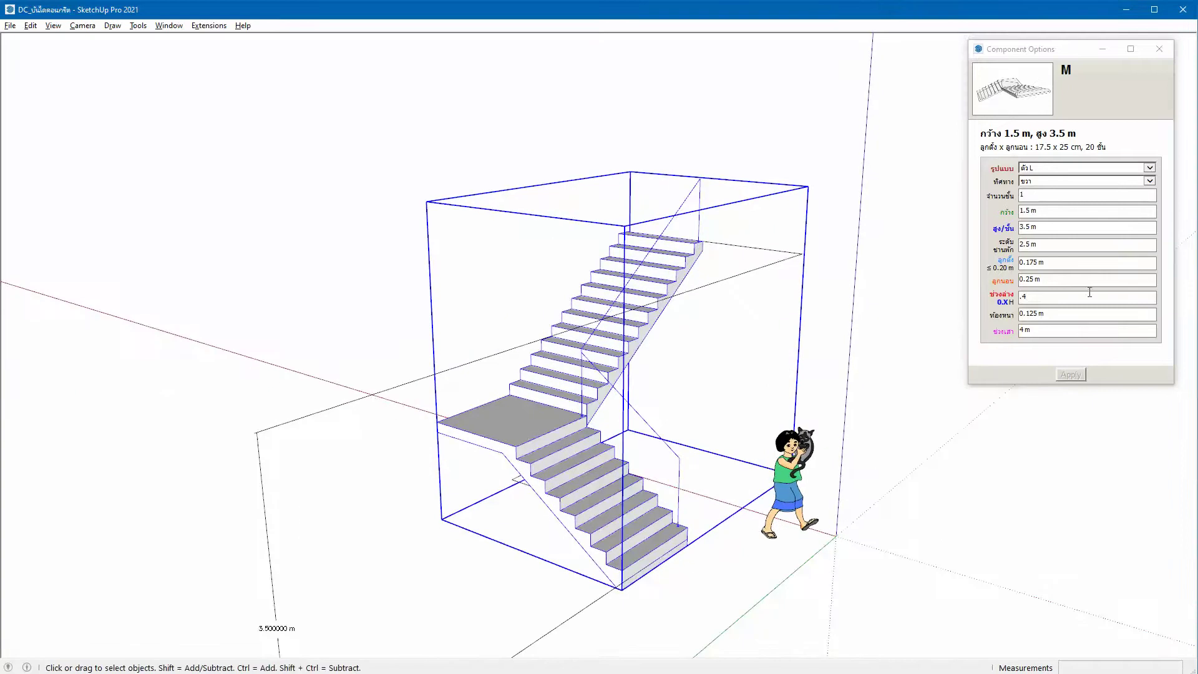
# - Change the slab thickness (ท้องหนา) from 0.125 m to 0.2 m
pyautogui.click(1049, 308)
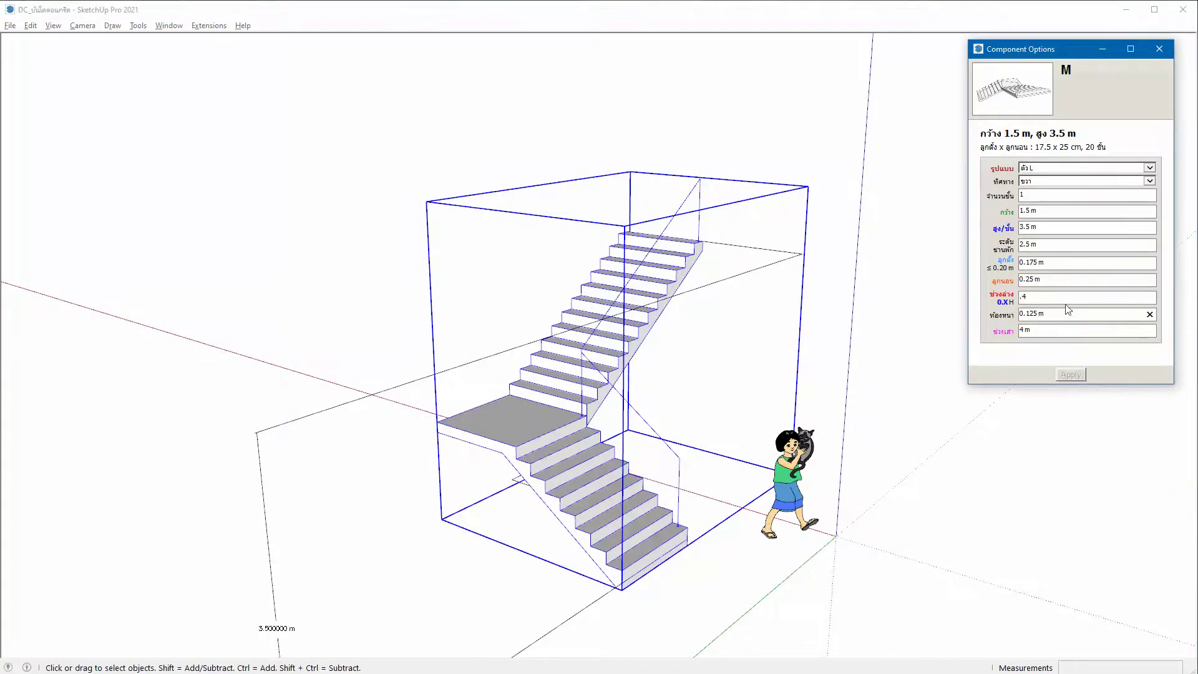
pyautogui.moveTo(1068, 310); pyautogui.dragTo(1027, 313)
pyautogui.write('0.2')
pyautogui.press('Return')
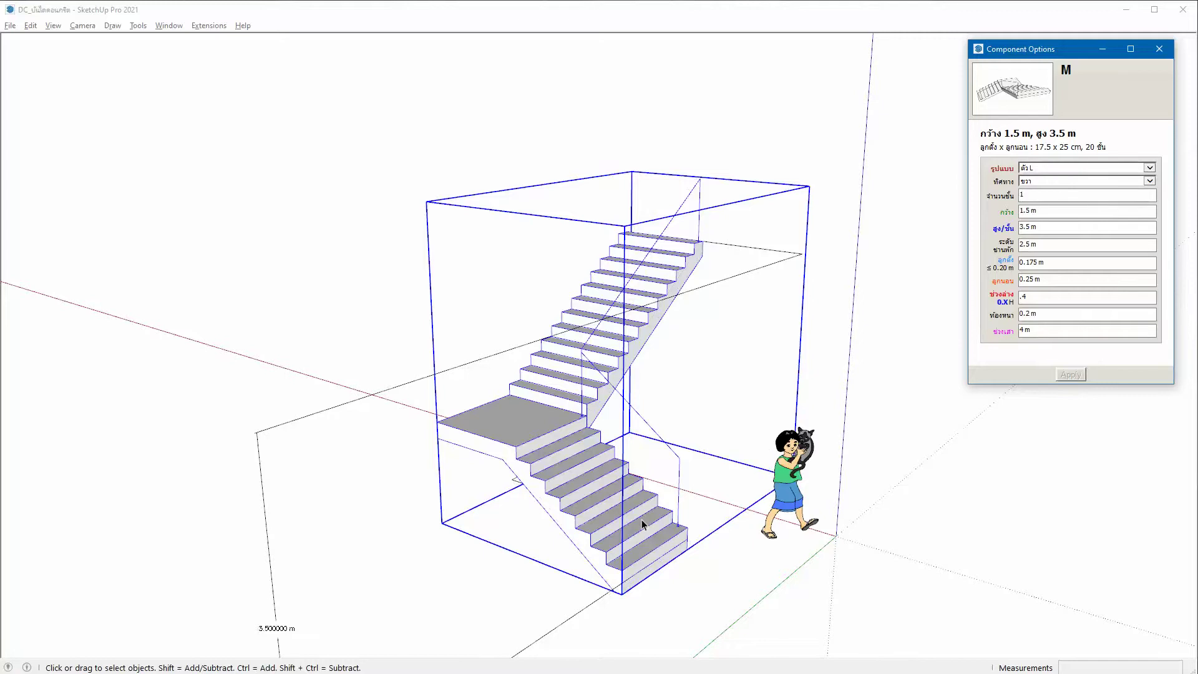
pyautogui.scroll(3, 642, 525)
pyautogui.moveTo(604, 508)
pyautogui.mouseDown(button='middle')
pyautogui.moveTo(520, 471)
pyautogui.moveTo(420, 455)
pyautogui.moveTo(642, 508)
pyautogui.moveTo(647, 524)
pyautogui.mouseUp(button='middle')
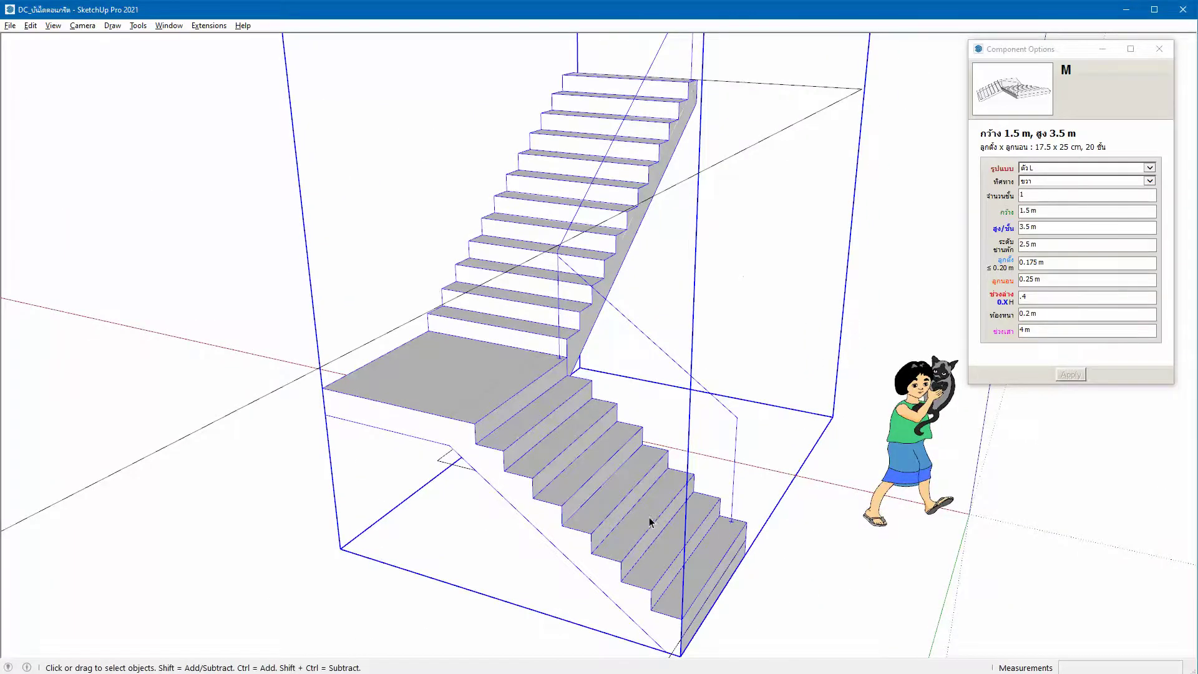
# - Reduce the slab thickness to 0.1 m and inspect the landing
pyautogui.click(1056, 319)
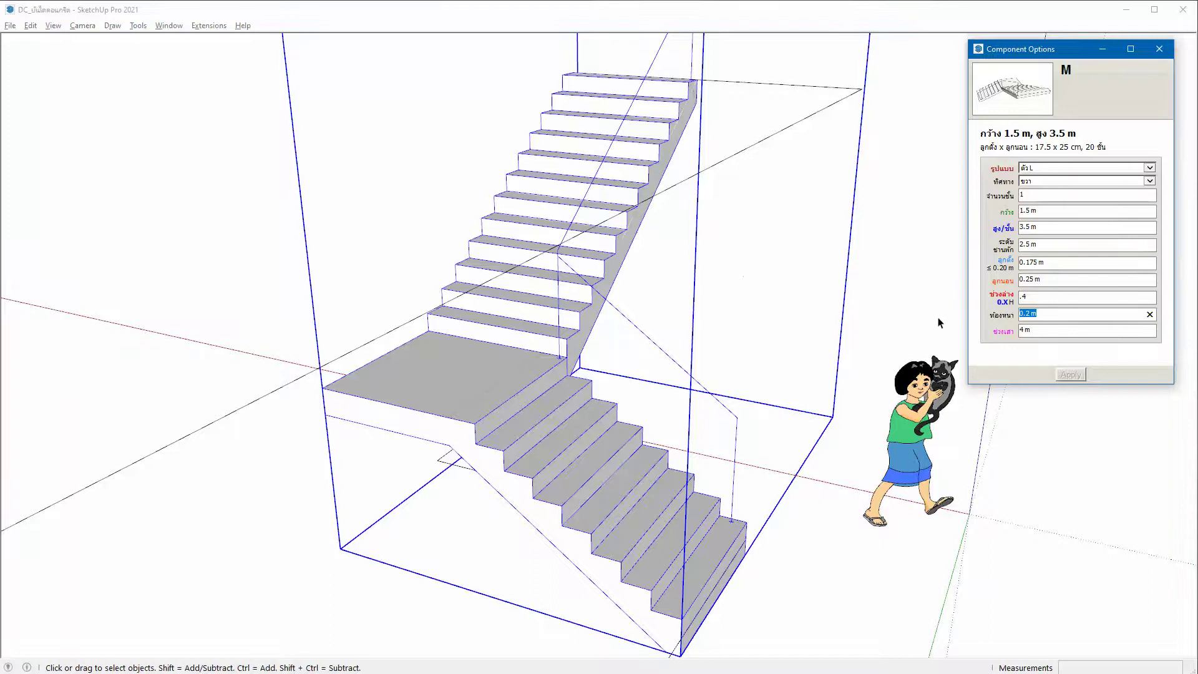
pyautogui.write('0.1')
pyautogui.press('Return')
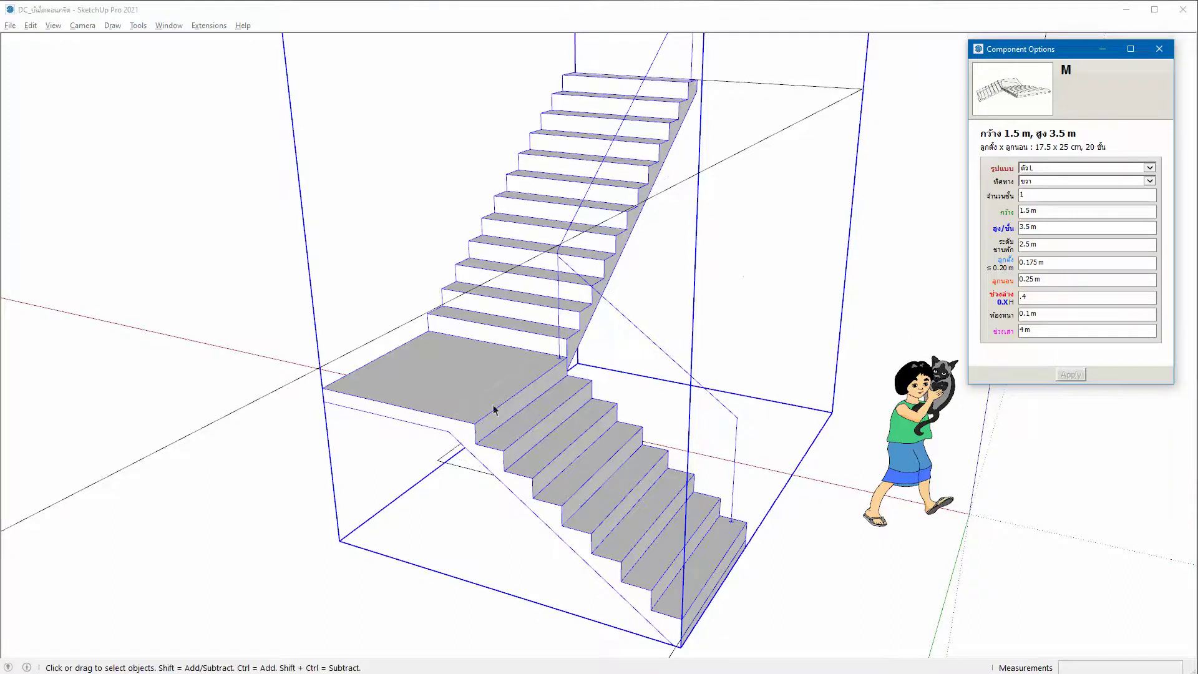
pyautogui.moveTo(493, 410); pyautogui.dragTo(535, 636, button='middle')
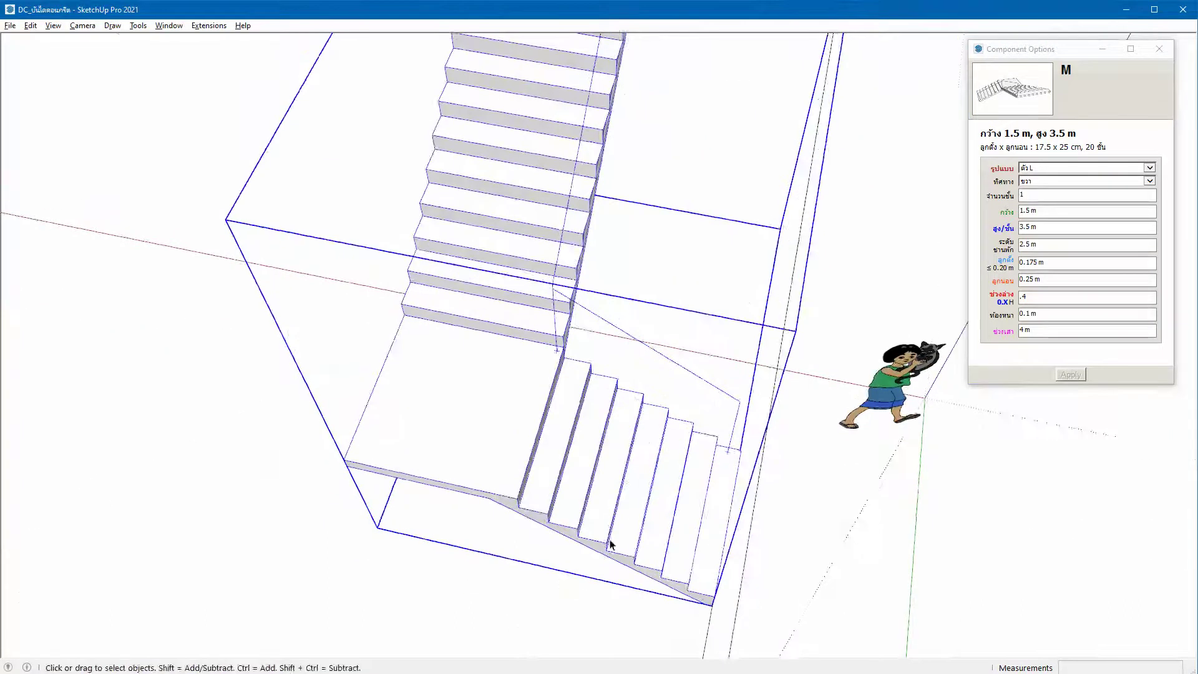
pyautogui.moveTo(609, 549)
pyautogui.mouseDown(button='middle')
pyautogui.moveTo(392, 438)
pyautogui.moveTo(424, 429)
pyautogui.mouseUp(button='middle')
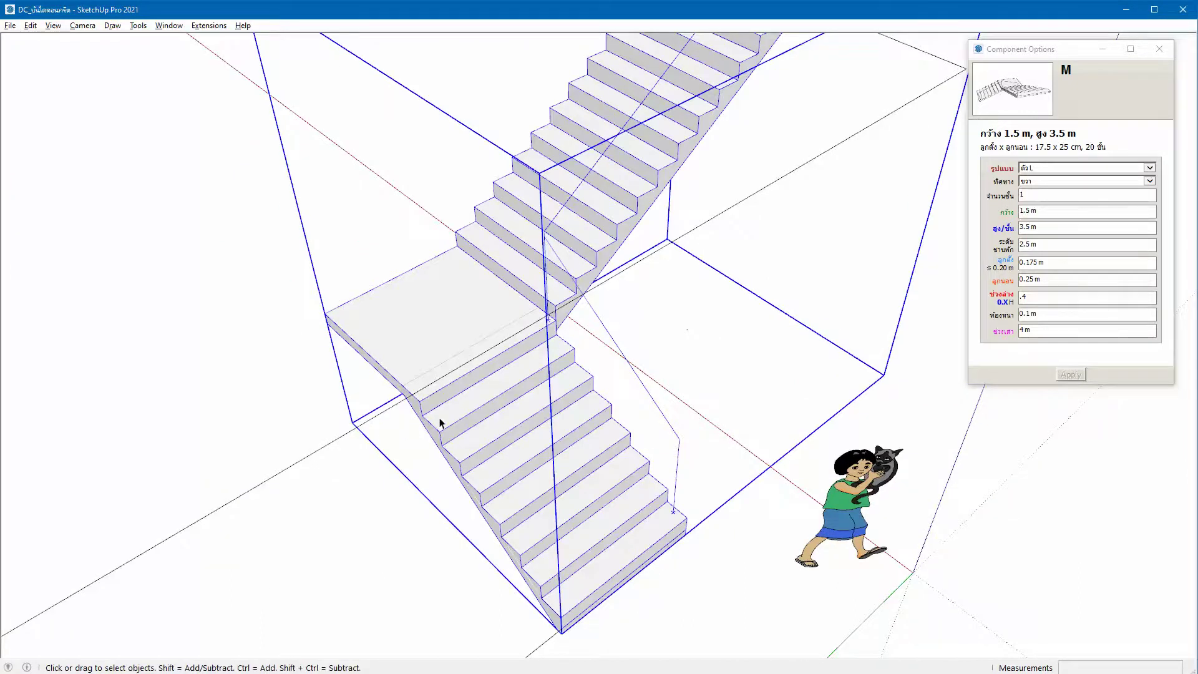
# - Change ช่วงล่าง from .4 to .77
pyautogui.click(1041, 297)
pyautogui.write('.')
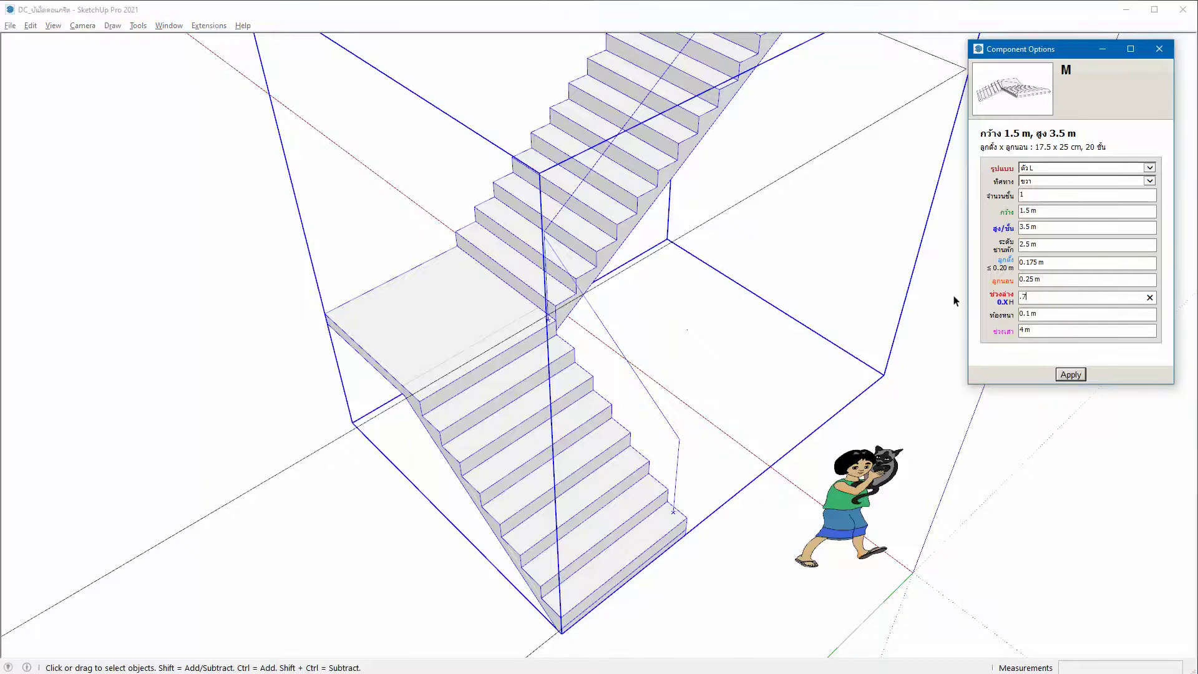
pyautogui.press('Return')
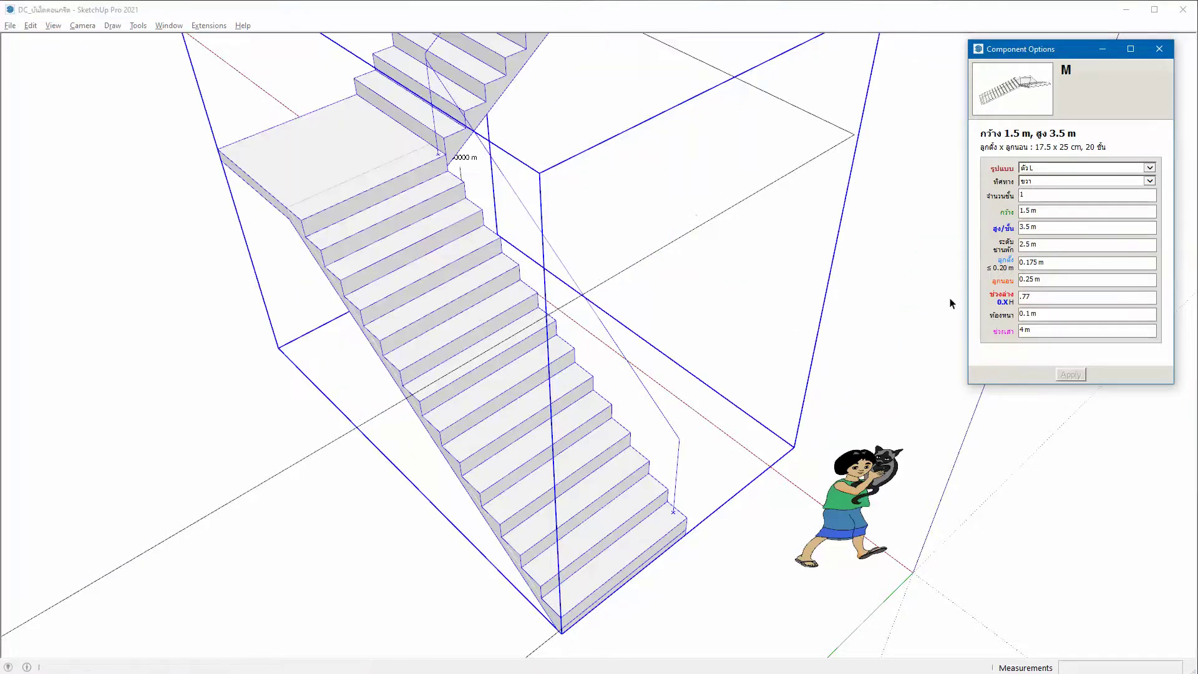
pyautogui.moveTo(479, 316)
pyautogui.mouseDown(button='middle')
pyautogui.moveTo(575, 406)
pyautogui.moveTo(575, 439)
pyautogui.mouseUp(button='middle')
pyautogui.scroll(-2, 575, 439)
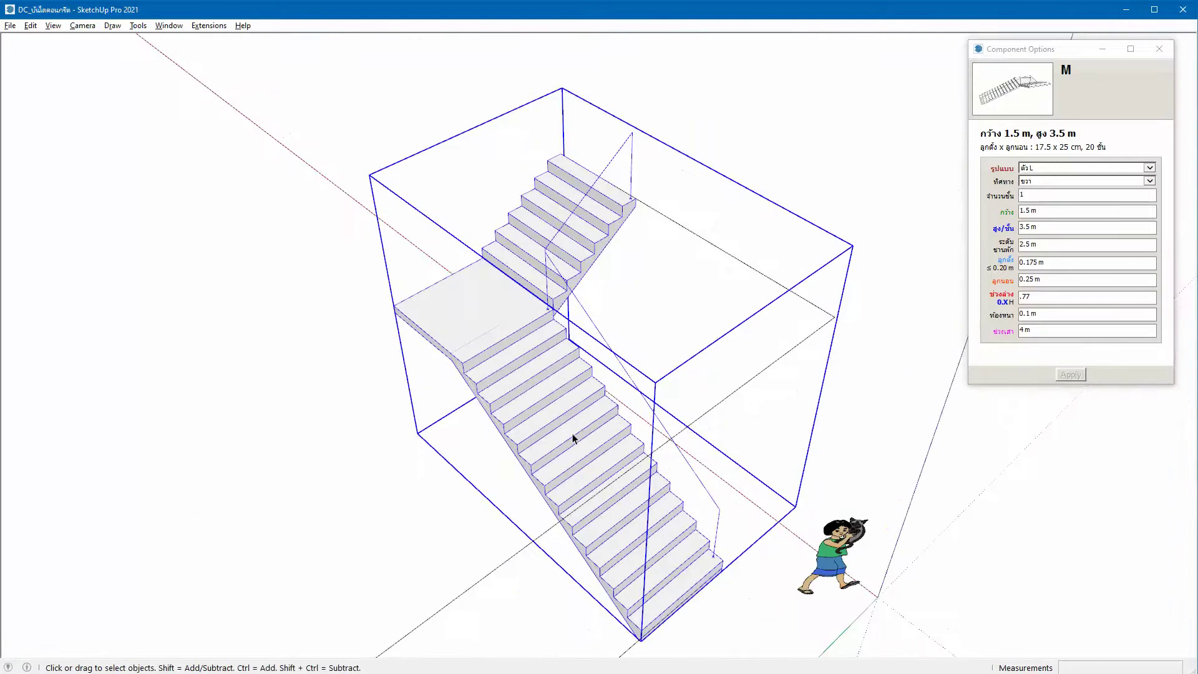
pyautogui.scroll(-1, 575, 439)
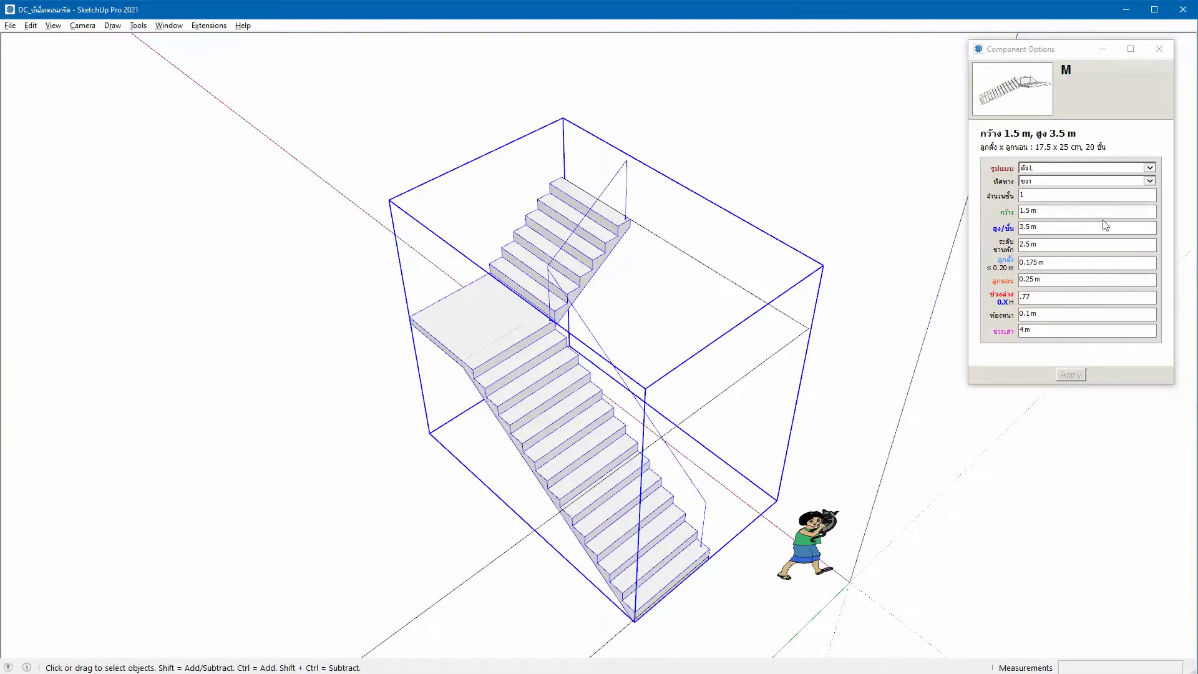
# - Set the stair height to 5 m and the landing level to 3.2 m
pyautogui.click(1030, 227)
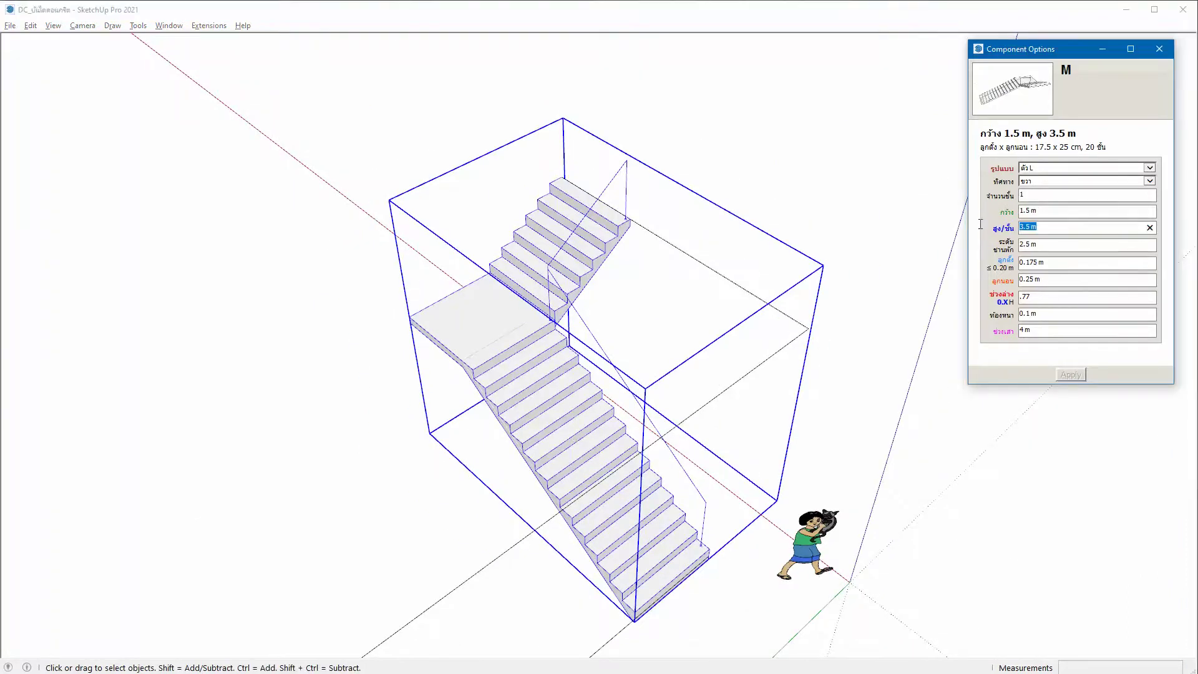
pyautogui.write('5')
pyautogui.press('Tab')
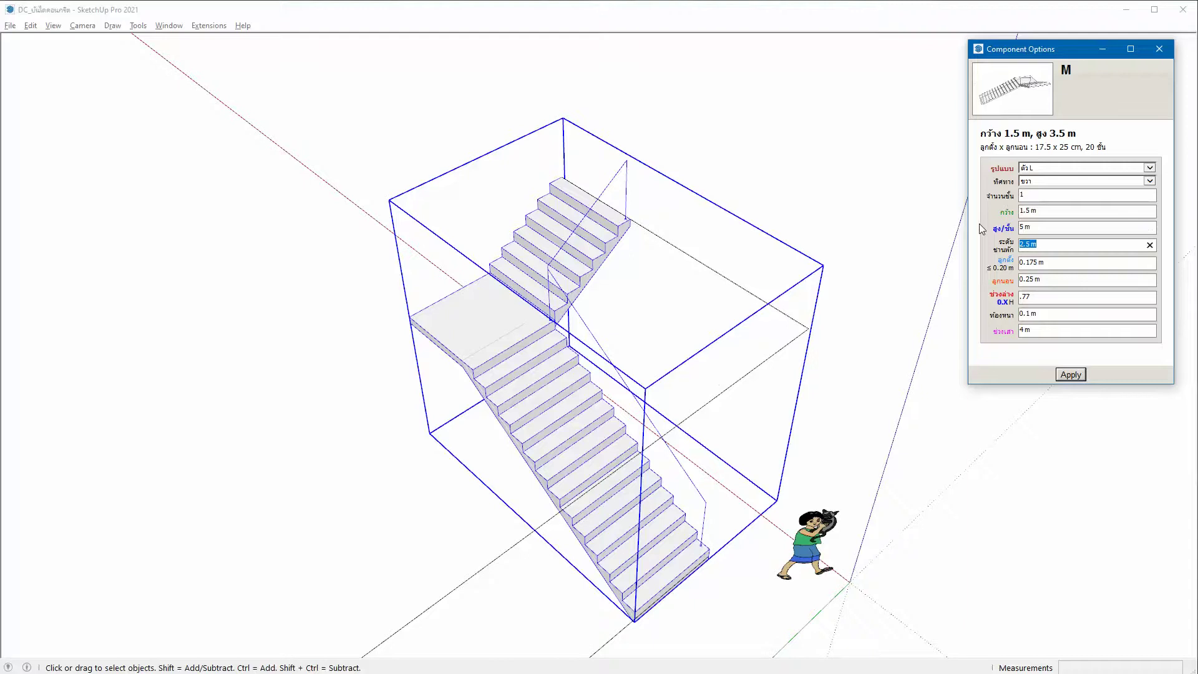
pyautogui.write('3.2')
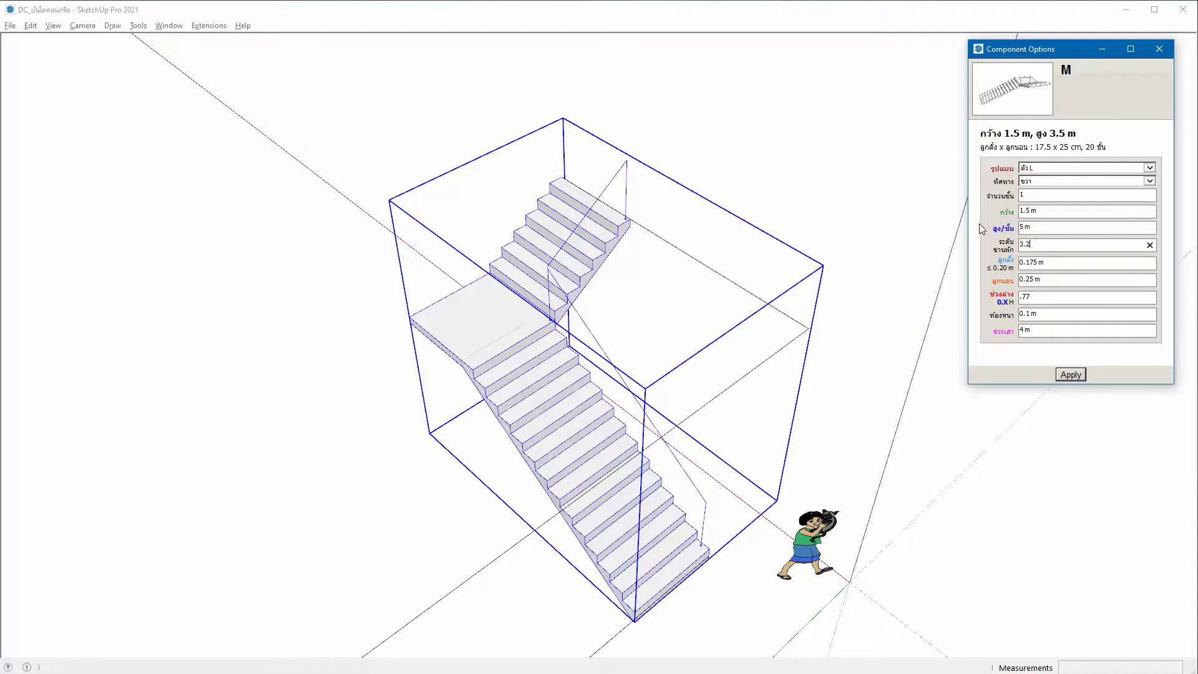
pyautogui.press('Return')
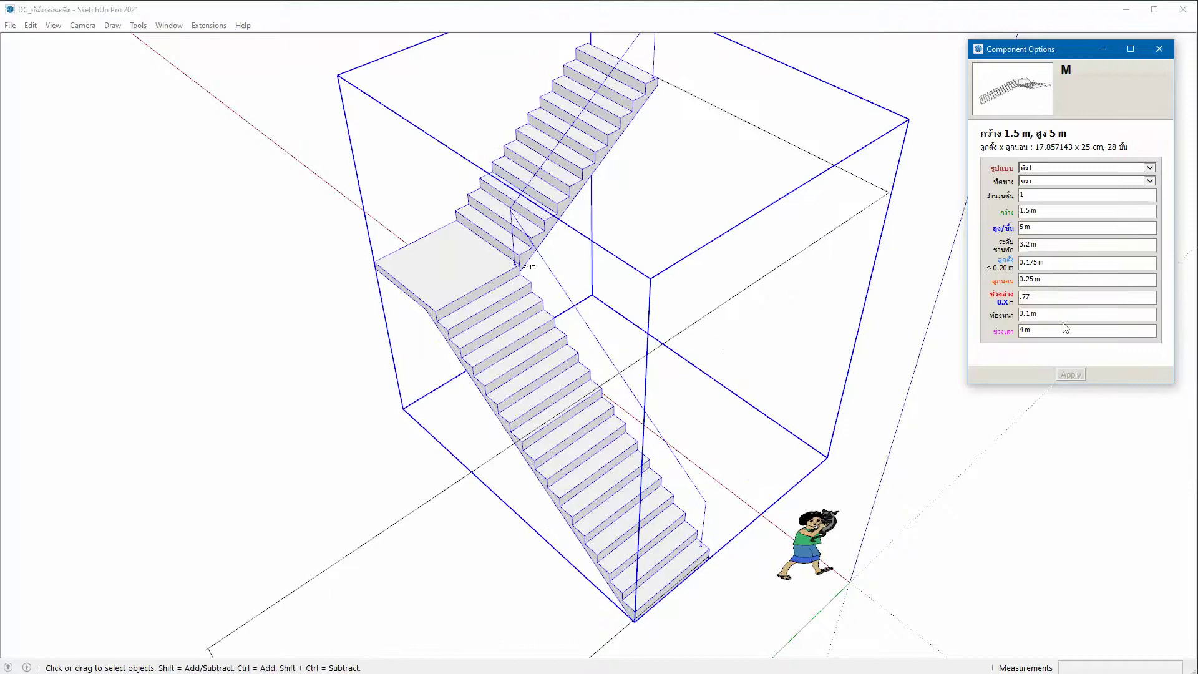
# - Set ช่วงล่าง to .5 and orbit to view the taller stair from the front
pyautogui.click(1044, 303)
pyautogui.write('.5')
pyautogui.press('Return')
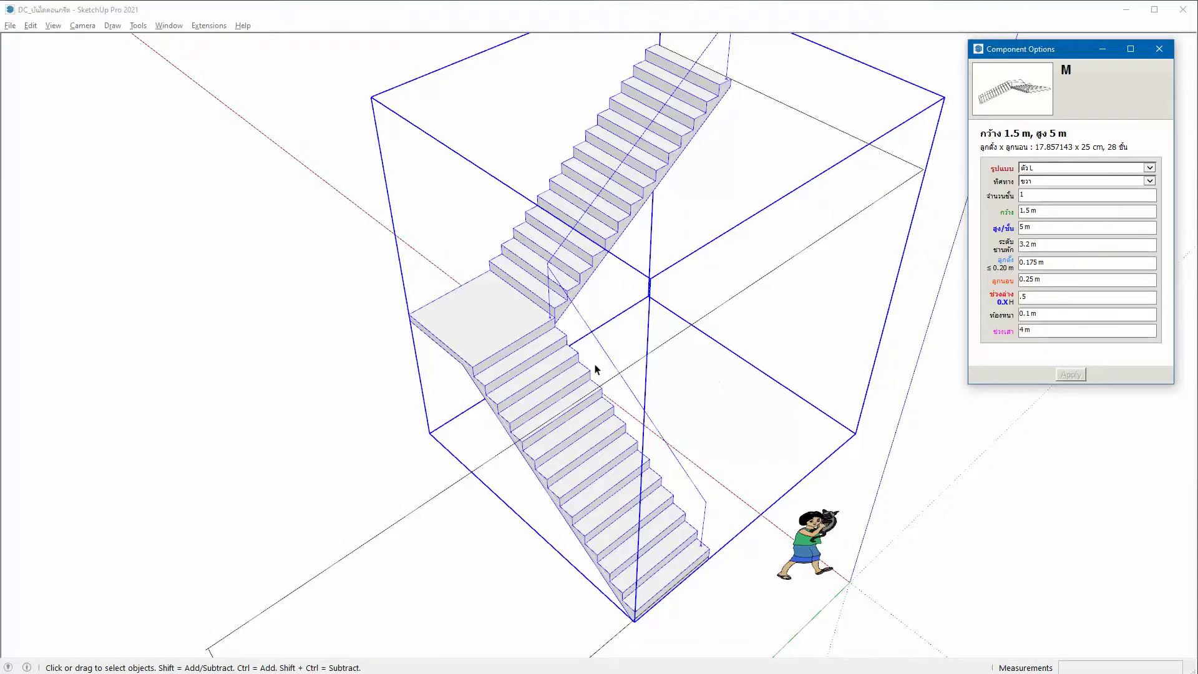
pyautogui.moveTo(598, 371); pyautogui.dragTo(495, 374, button='middle')
pyautogui.moveTo(586, 395)
pyautogui.mouseDown(button='middle')
pyautogui.moveTo(535, 364)
pyautogui.moveTo(529, 337)
pyautogui.mouseUp(button='middle')
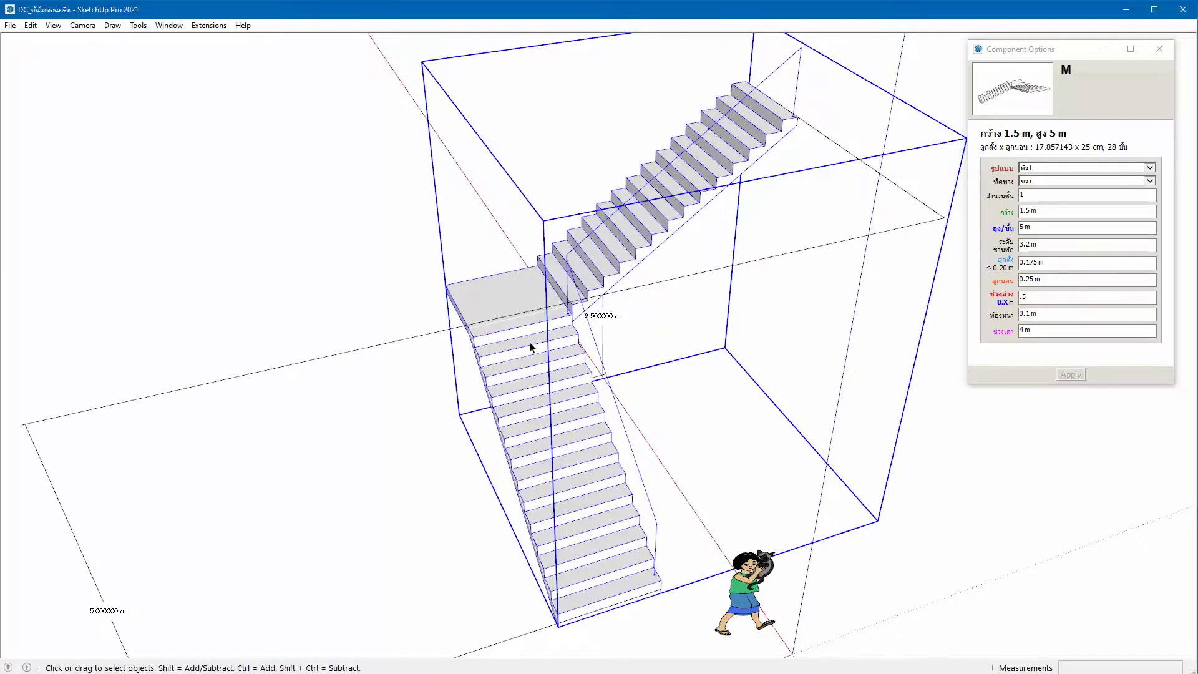
pyautogui.scroll(1, 532, 348)
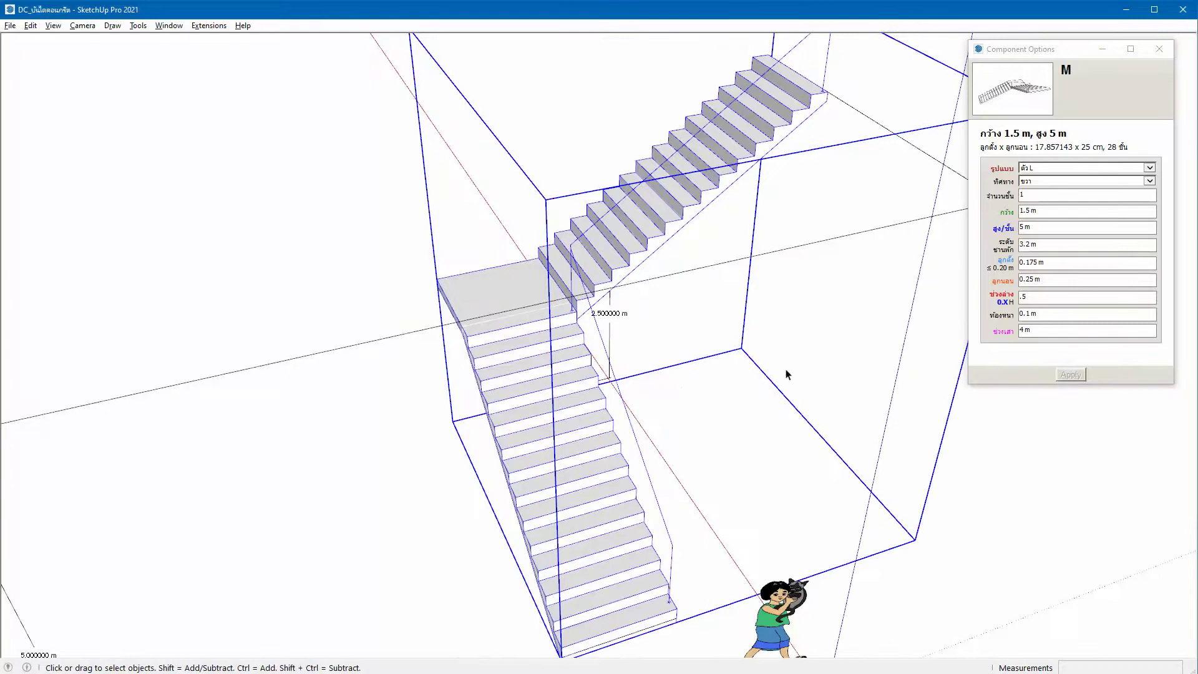
pyautogui.moveTo(556, 417); pyautogui.dragTo(757, 281, button='middle')
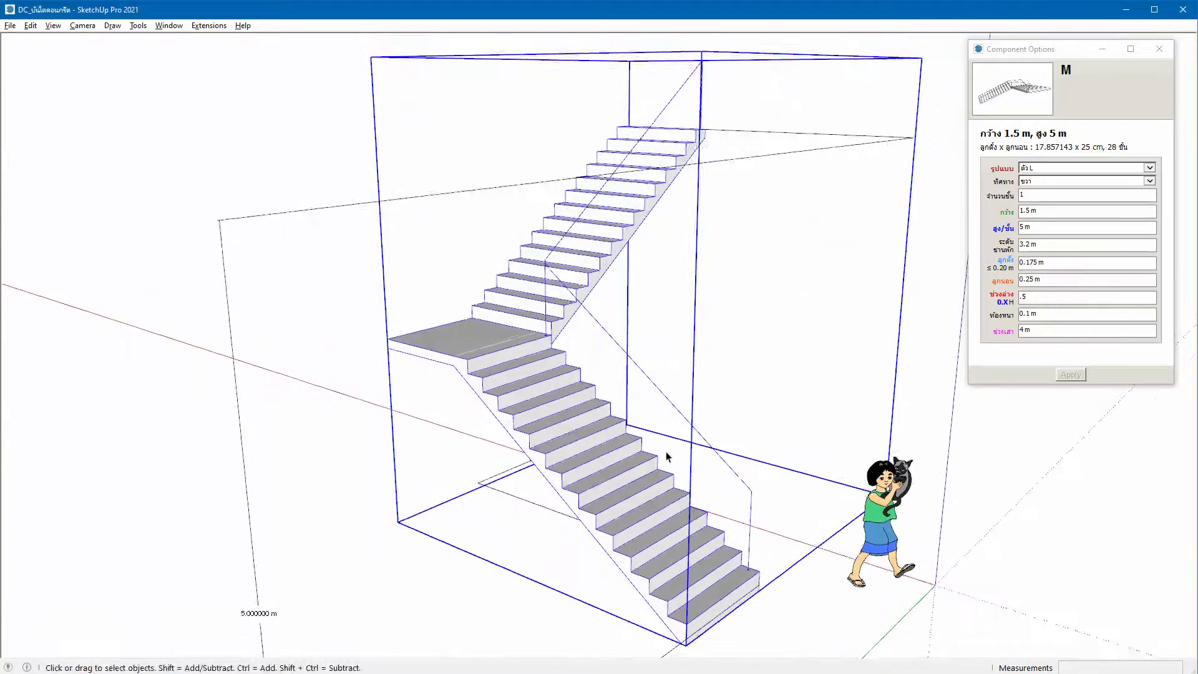
pyautogui.moveTo(666, 455)
pyautogui.mouseDown(button='middle')
pyautogui.moveTo(671, 487)
pyautogui.moveTo(682, 450)
pyautogui.mouseUp(button='middle')
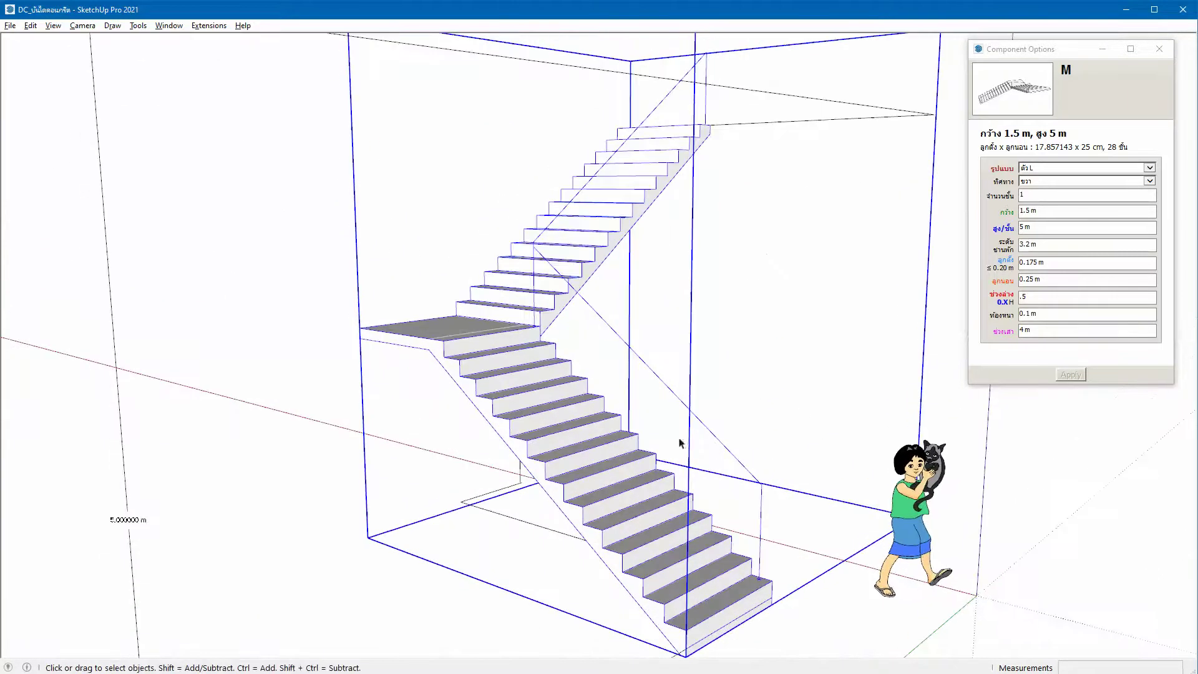
# - Set the tread depth (ลูกนอน) to 0.3 m
pyautogui.click(1058, 279)
pyautogui.write('.')
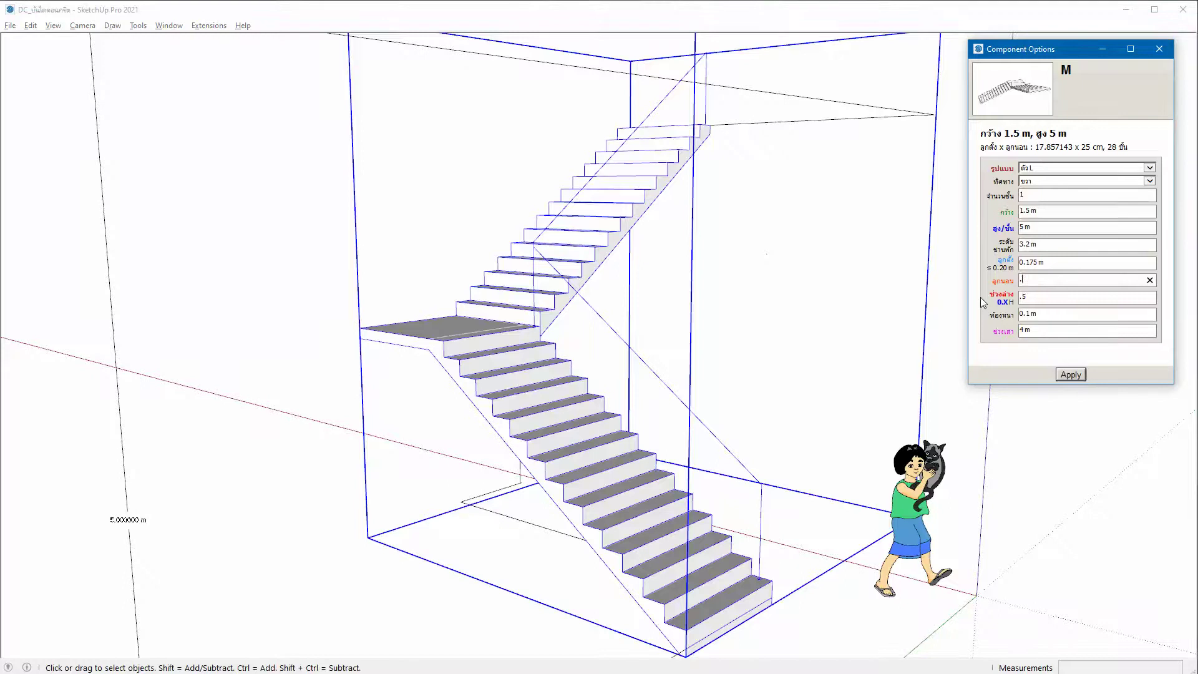
pyautogui.write('3')
pyautogui.press('Return')
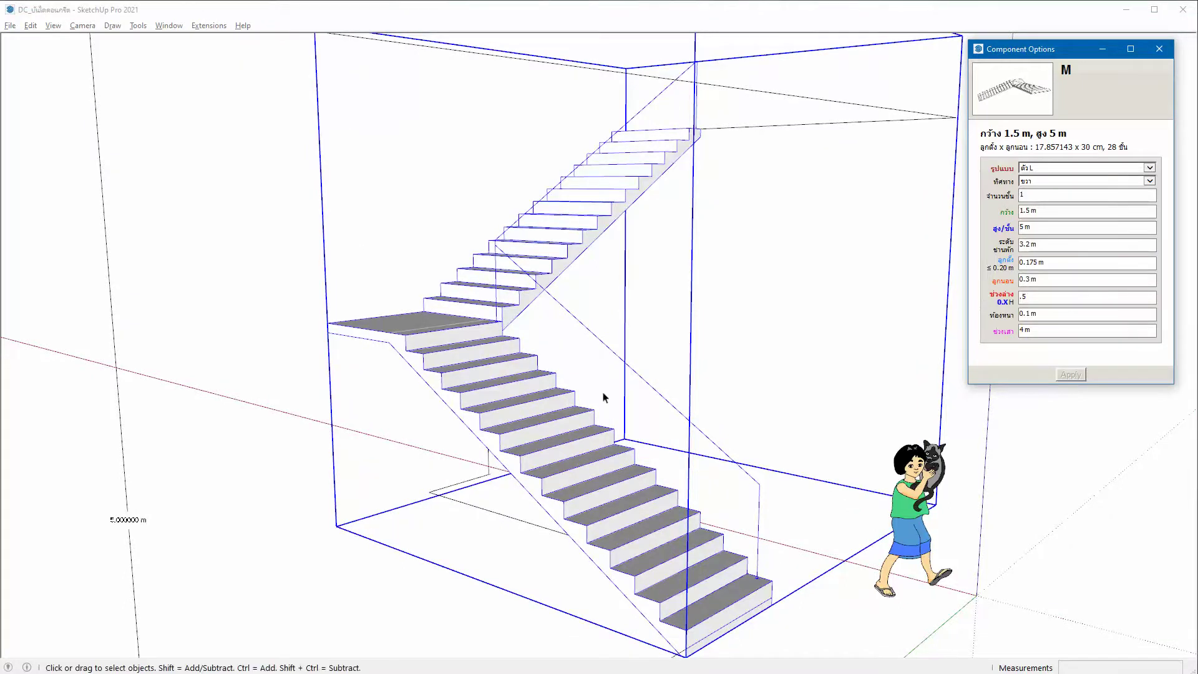
pyautogui.moveTo(486, 432); pyautogui.dragTo(481, 460, button='middle')
pyautogui.scroll(-3, 583, 498)
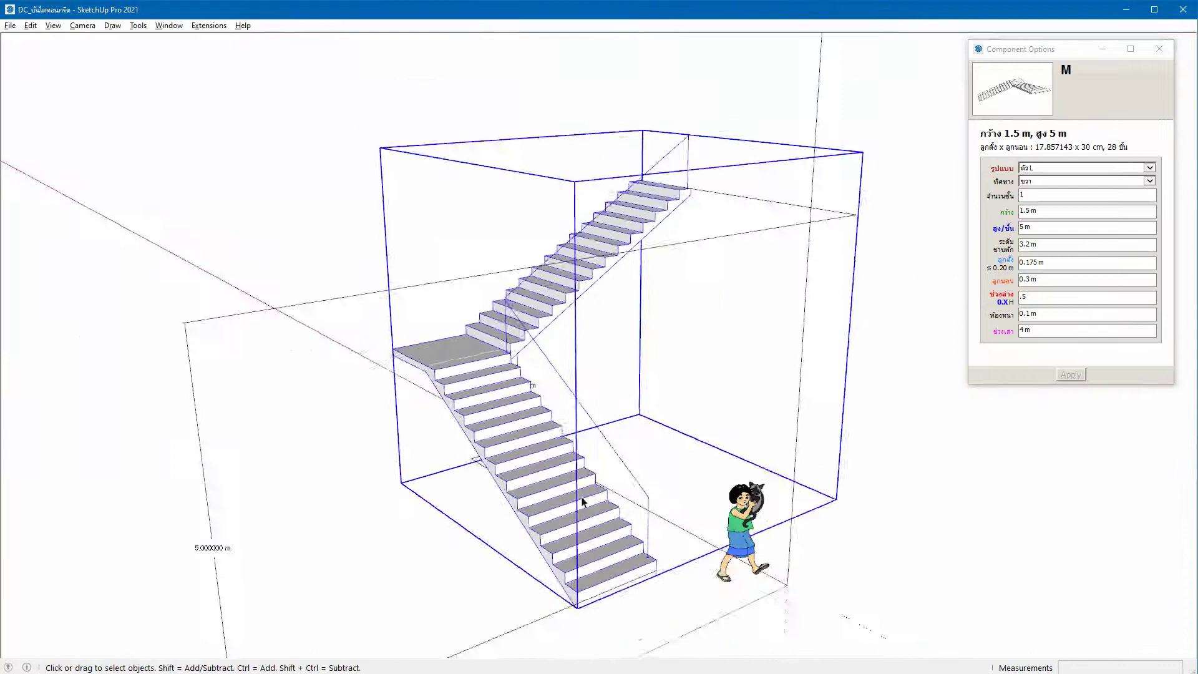
pyautogui.moveTo(583, 497); pyautogui.dragTo(182, 573, button='middle')
pyautogui.moveTo(537, 362)
pyautogui.mouseDown(button='middle')
pyautogui.moveTo(554, 354)
pyautogui.moveTo(642, 369)
pyautogui.moveTo(564, 358)
pyautogui.moveTo(768, 421)
pyautogui.moveTo(429, 238)
pyautogui.moveTo(535, 301)
pyautogui.mouseUp(button='middle')
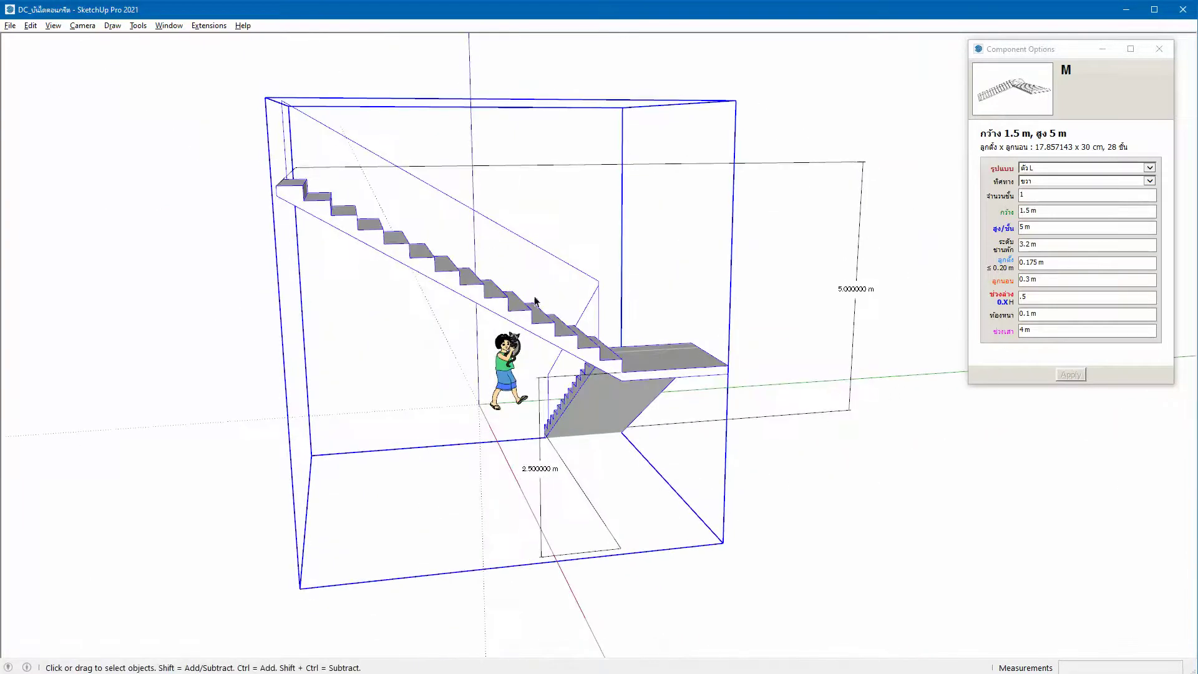
# - Set ช่วงล่าง to .35 and start a Tape Measure from the landing corner
pyautogui.click(1036, 302)
pyautogui.write('.3')
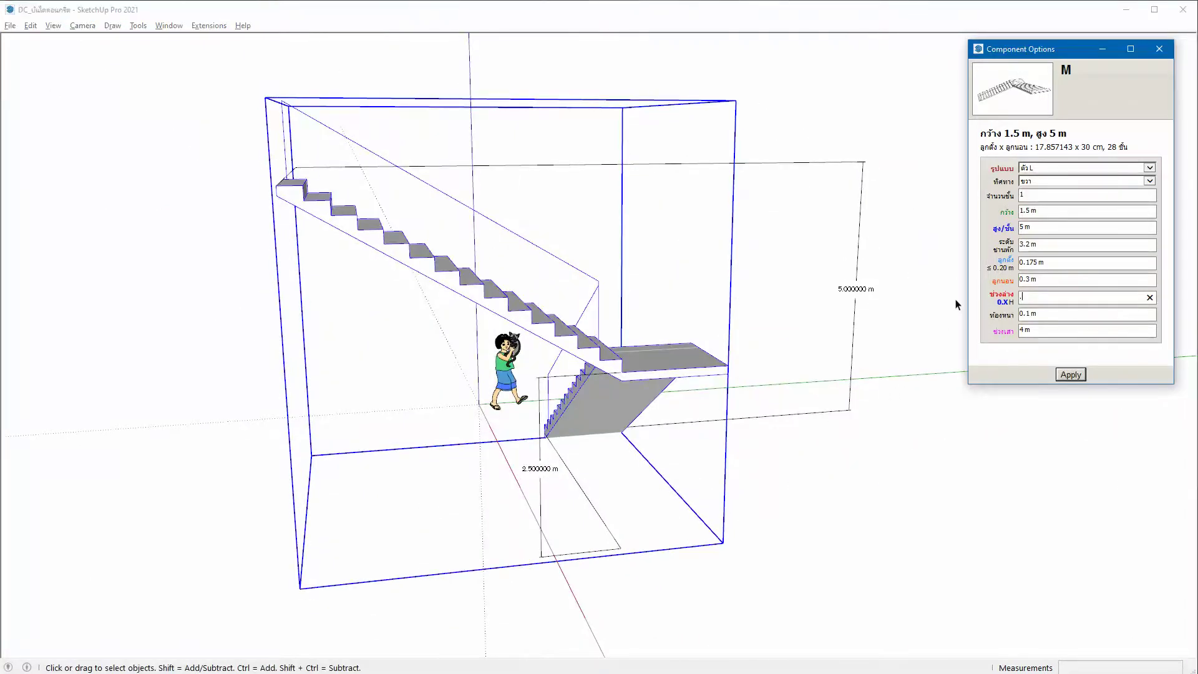
pyautogui.write('5')
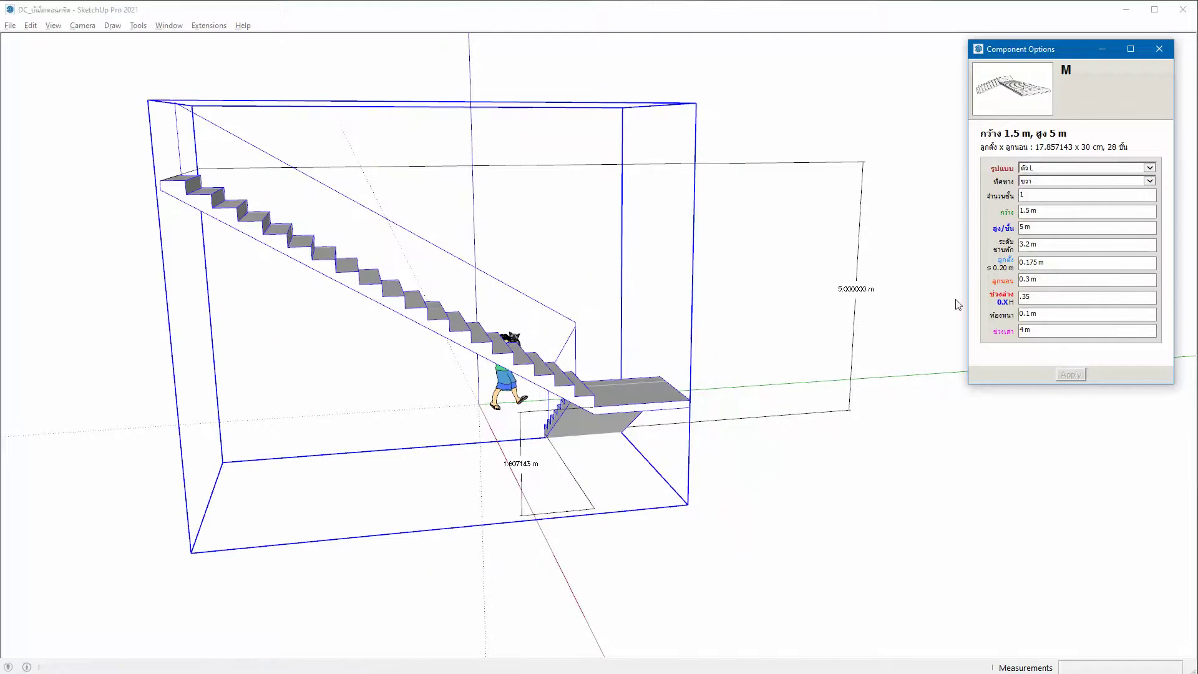
pyautogui.moveTo(645, 398)
pyautogui.mouseDown(button='middle')
pyautogui.moveTo(714, 401)
pyautogui.moveTo(691, 428)
pyautogui.mouseUp(button='middle')
pyautogui.press('t')
pyautogui.click(676, 419)
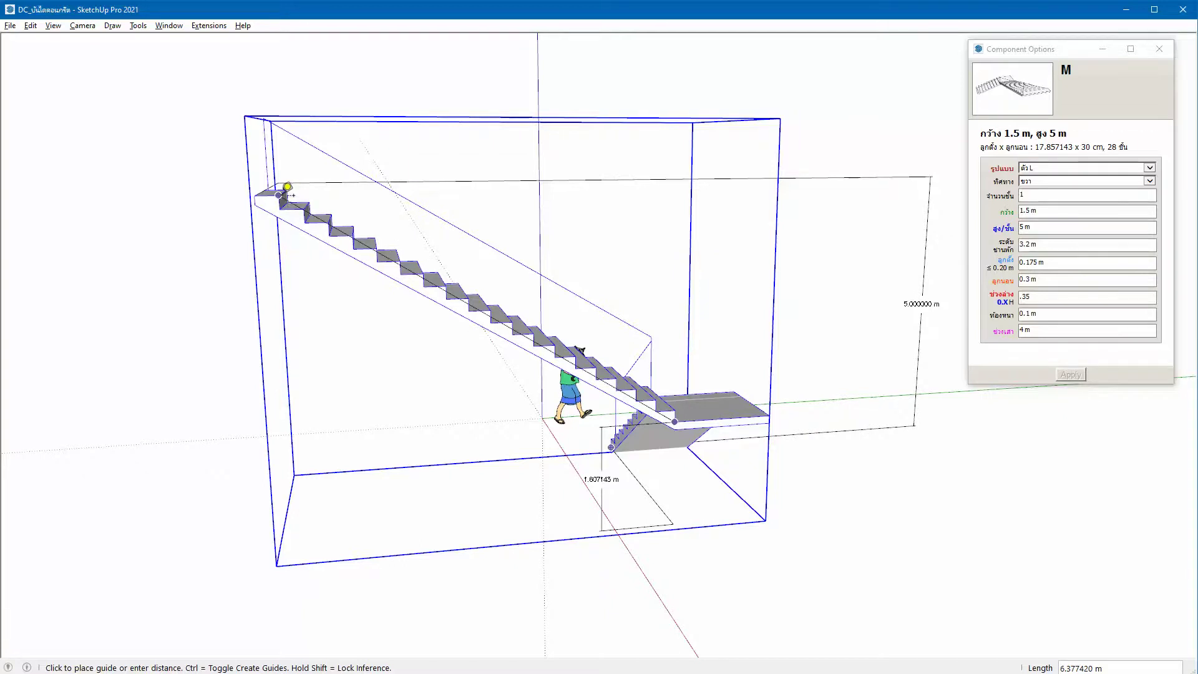
pyautogui.click(288, 187)
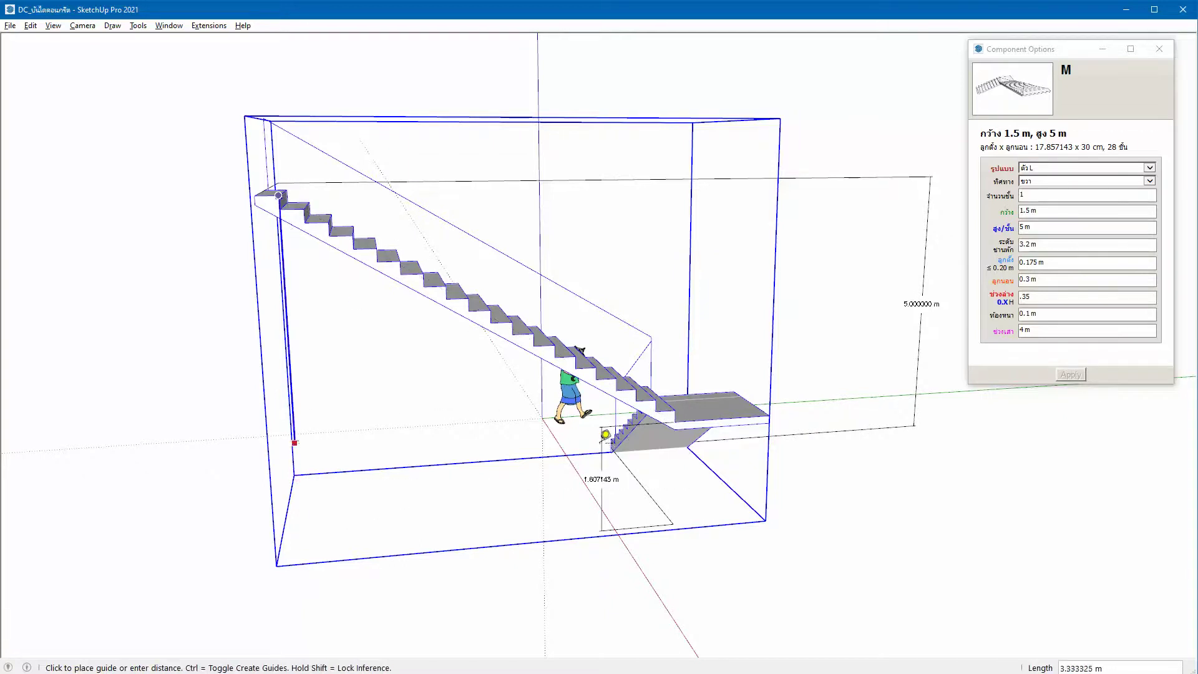
pyautogui.scroll(2, 613, 432)
pyautogui.scroll(2, 613, 432)
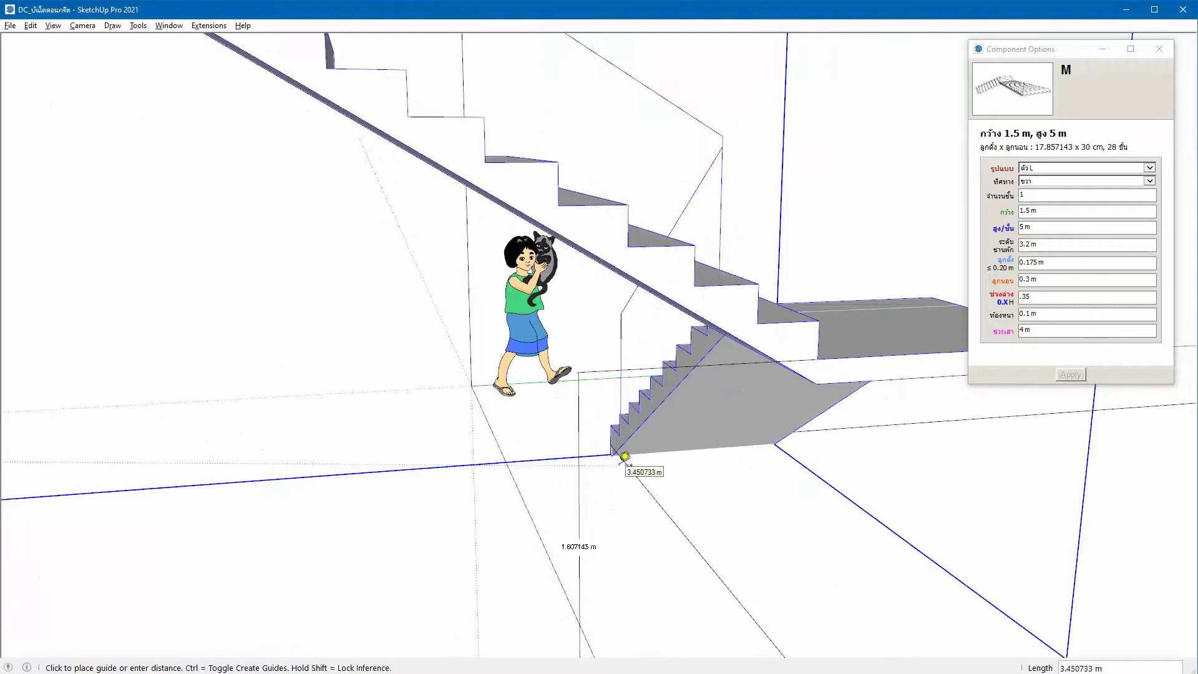
pyautogui.hotkey('alt', 'x')
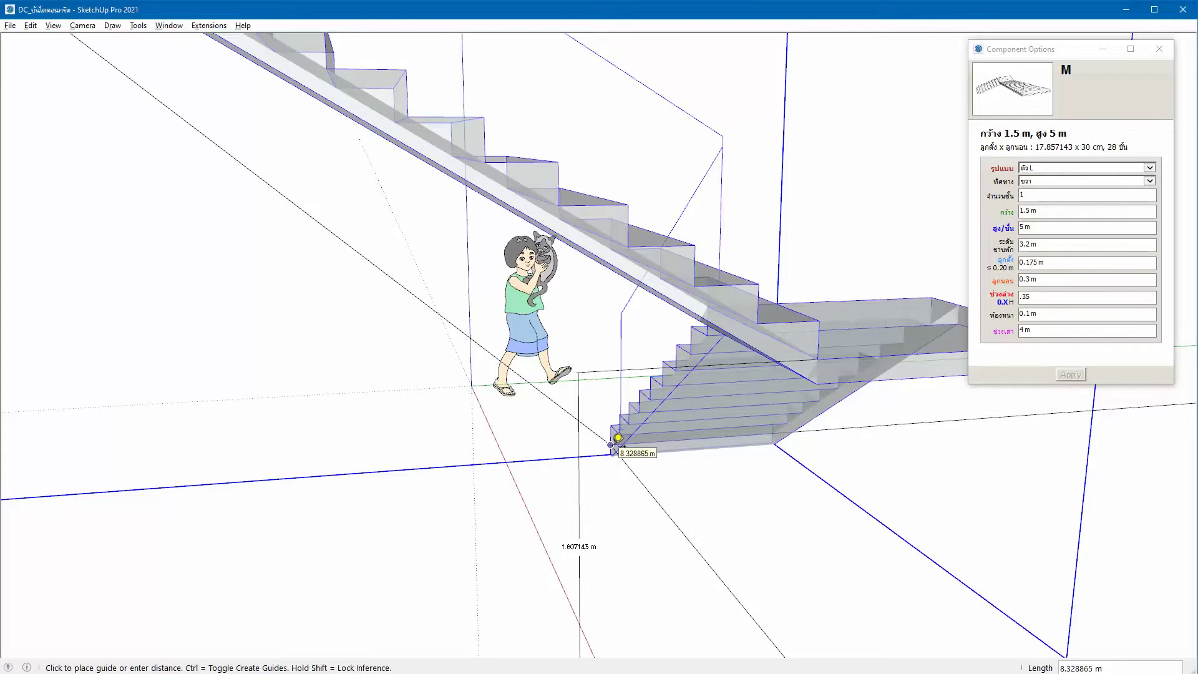
pyautogui.moveTo(618, 437)
pyautogui.mouseDown(button='middle')
pyautogui.moveTo(457, 511)
pyautogui.moveTo(577, 503)
pyautogui.mouseUp(button='middle')
pyautogui.press('space')
pyautogui.scroll(-3, 525, 530)
pyautogui.scroll(-3, 487, 514)
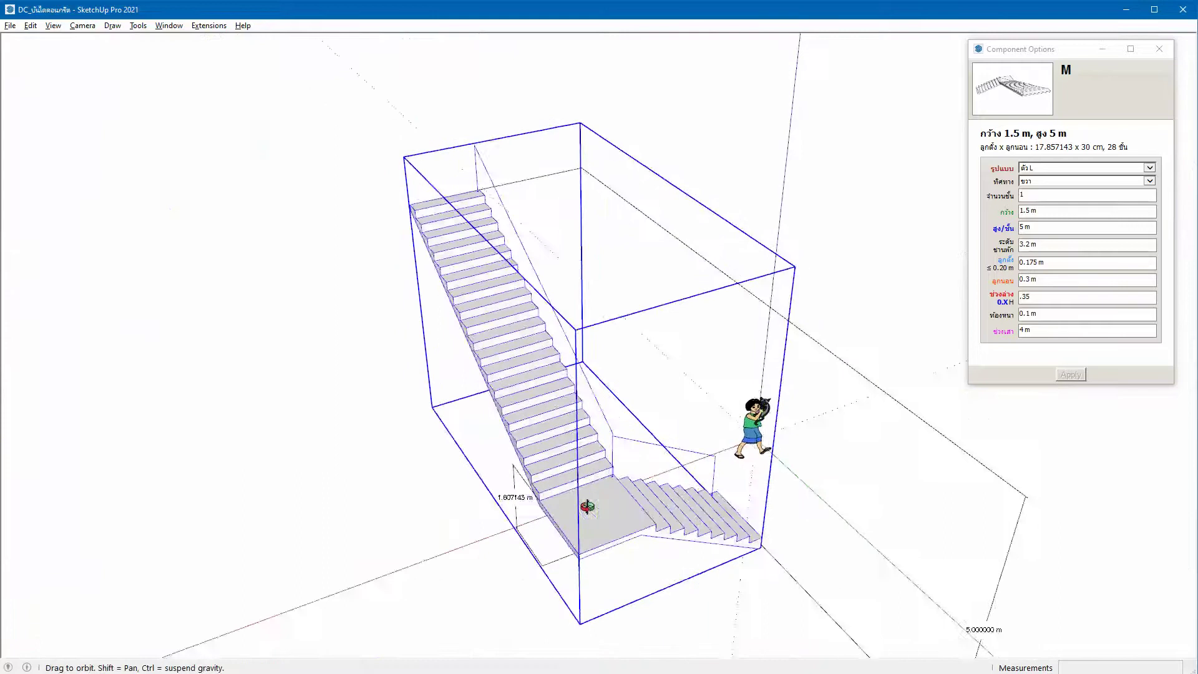
# - Set the stair's ทิศทาง (turn direction) option to ซ้าย so the L stair turns left
pyautogui.click(1055, 182)
pyautogui.click(1041, 173)
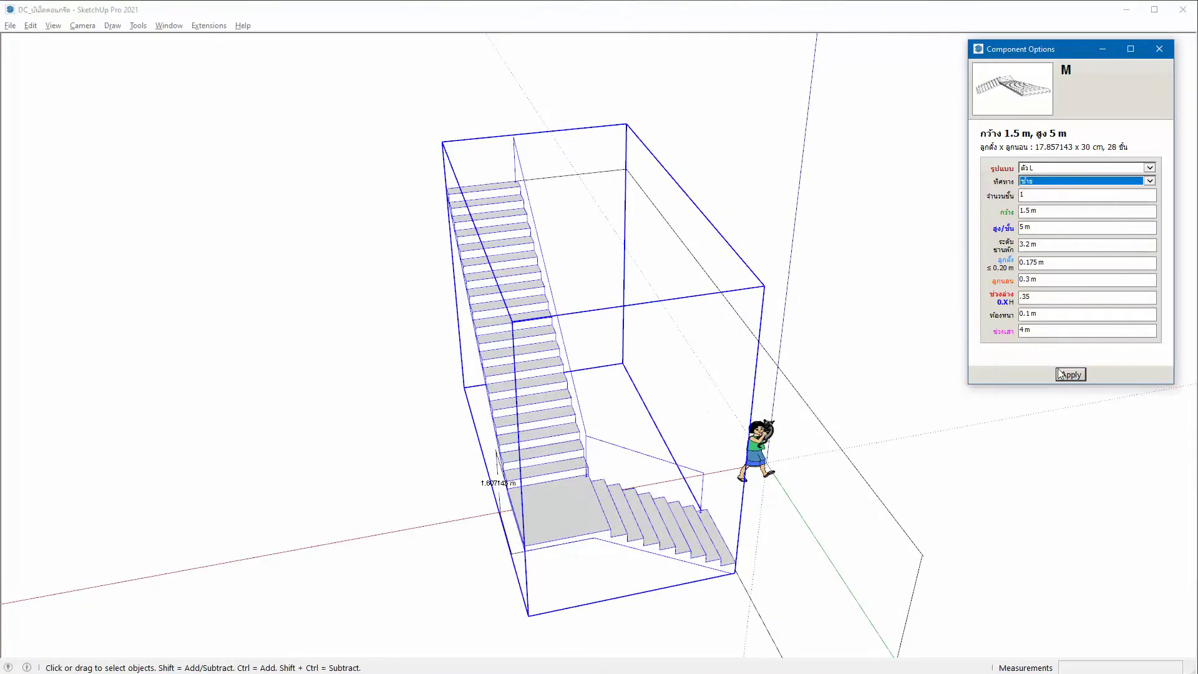
pyautogui.press('Return')
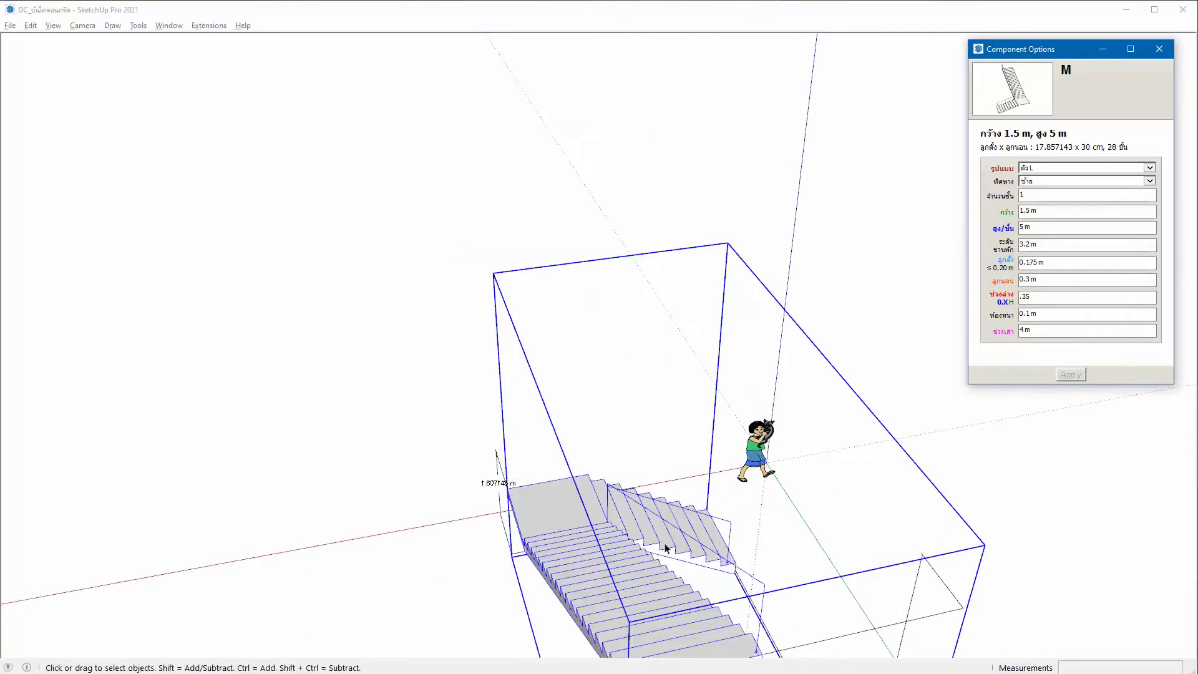
pyautogui.moveTo(668, 548); pyautogui.dragTo(688, 404, button='middle')
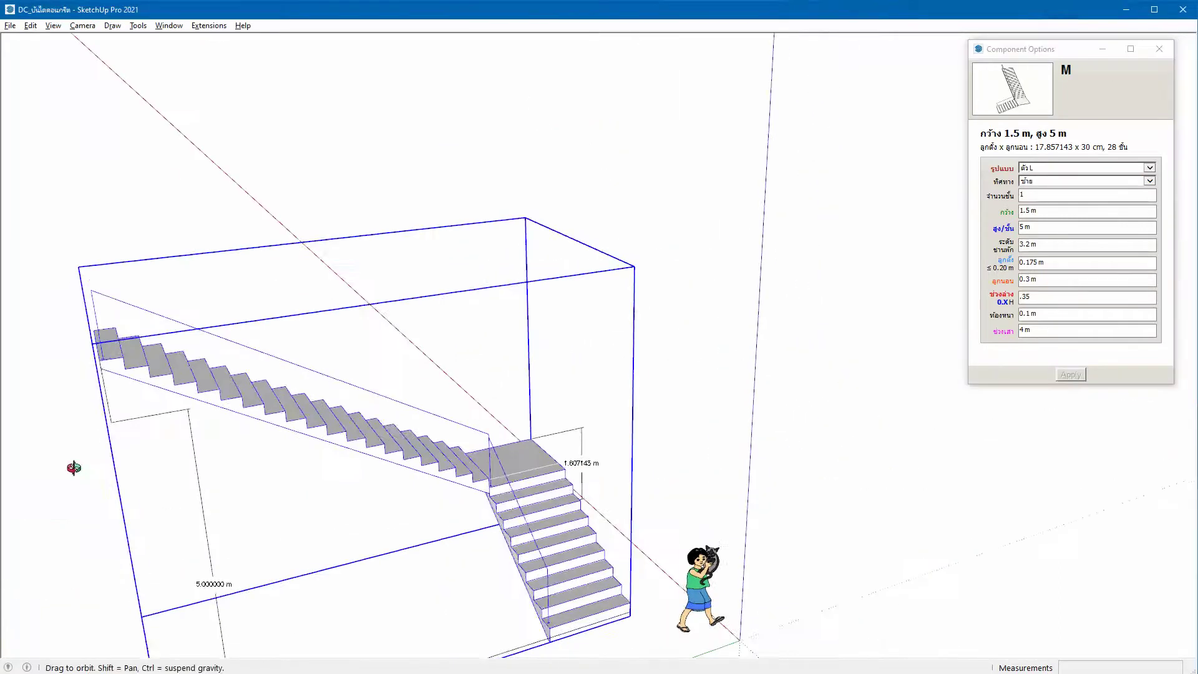
# - Set the ช่วงล่าง lower-flight ratio back to .5, then inspect the 2.5 m landing
pyautogui.doubleClick(1038, 298)
pyautogui.write('5')
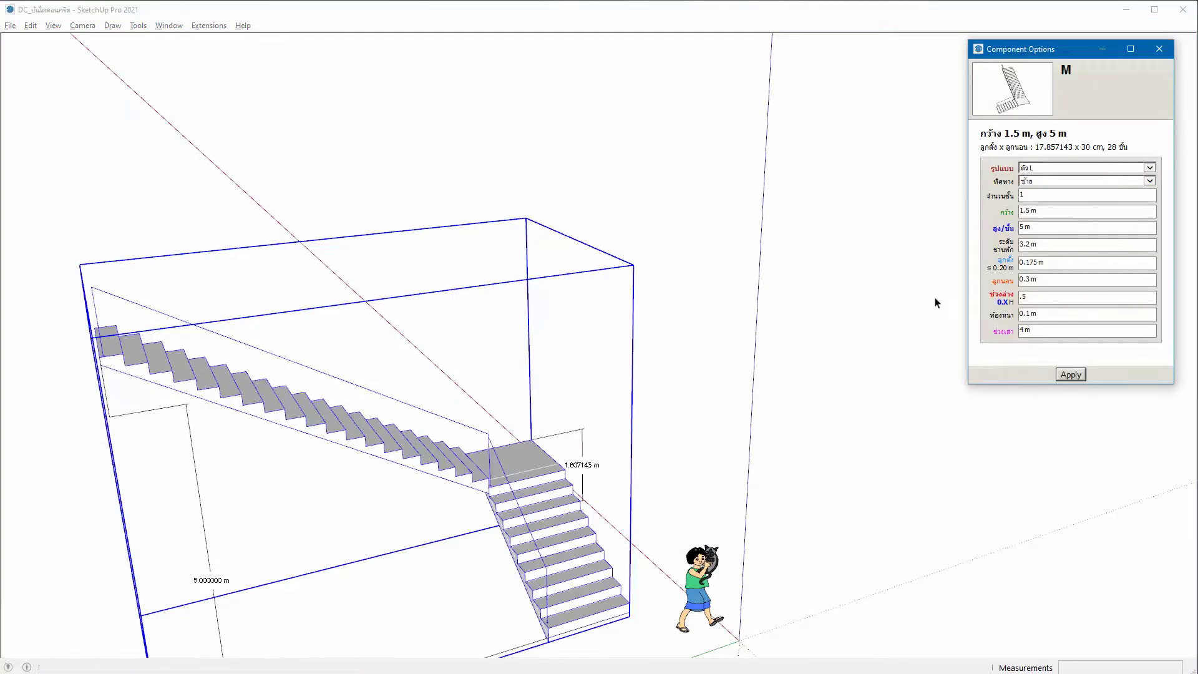
pyautogui.press('Return')
pyautogui.moveTo(580, 448)
pyautogui.mouseDown(button='middle')
pyautogui.moveTo(545, 431)
pyautogui.moveTo(864, 356)
pyautogui.mouseUp(button='middle')
pyautogui.scroll(3, 545, 430)
pyautogui.scroll(5, 548, 418)
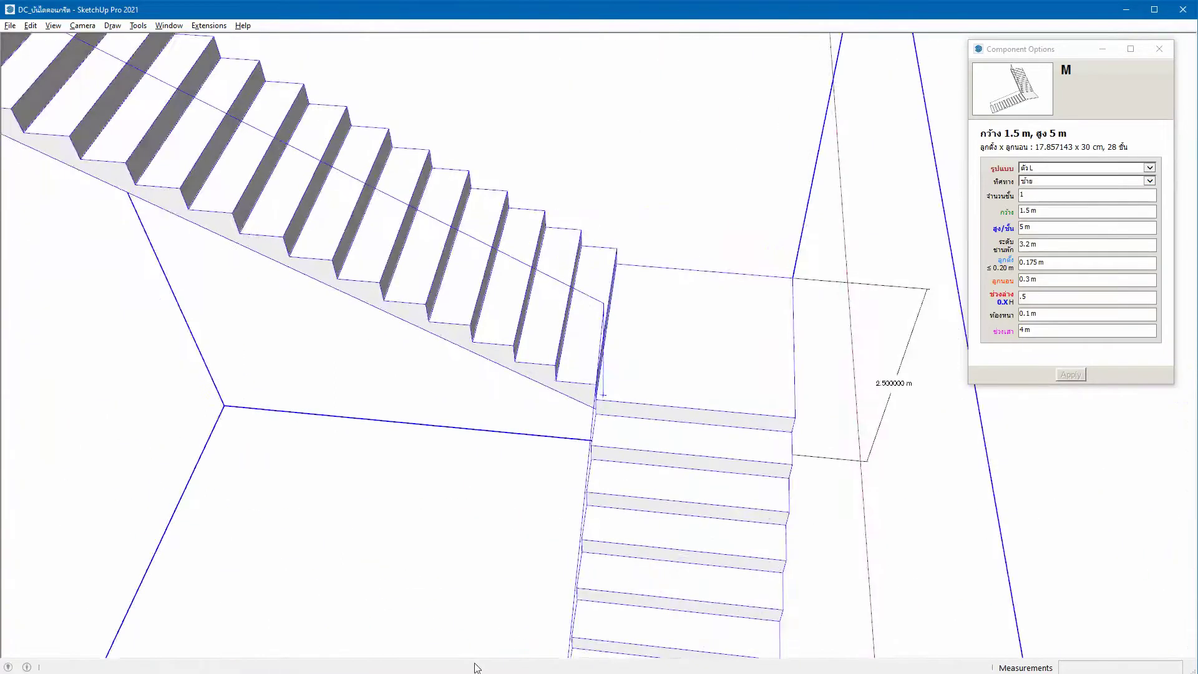
pyautogui.scroll(-3, 626, 449)
pyautogui.scroll(-2, 612, 422)
pyautogui.scroll(-2, 599, 472)
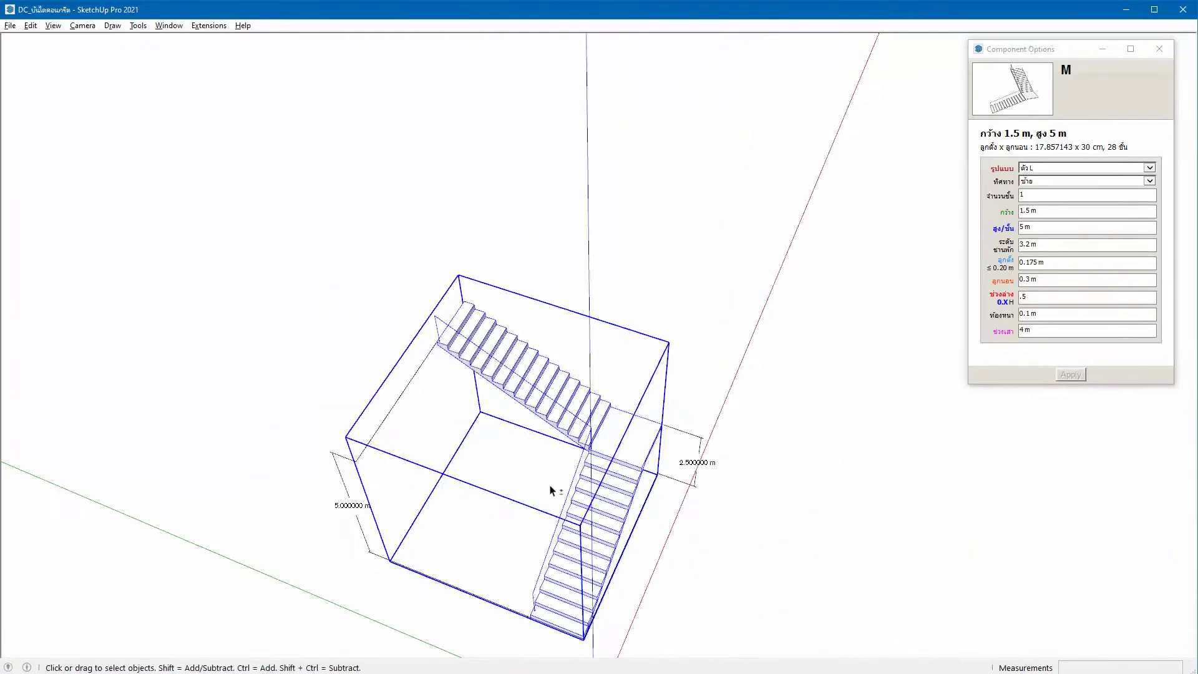